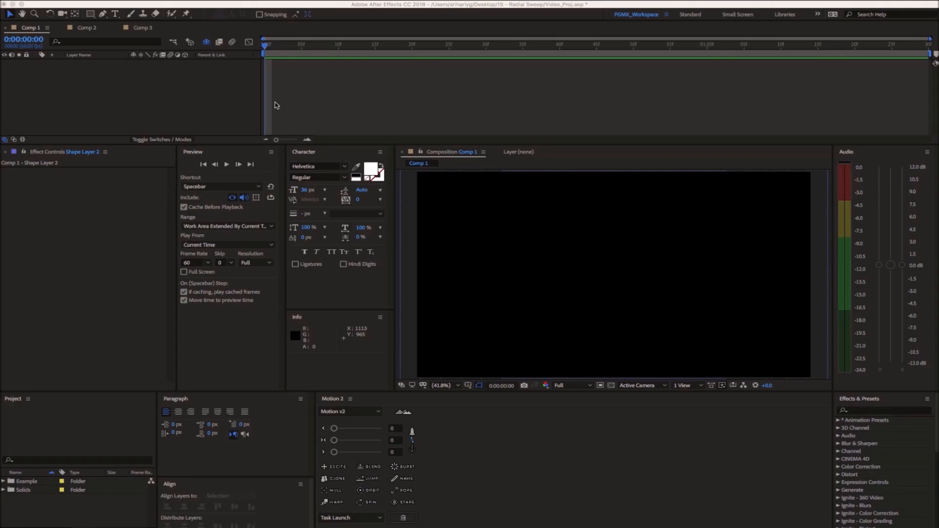
Reveal the hidden shape layer in Comp 1 and preview the composition from its first frame
click(207, 44)
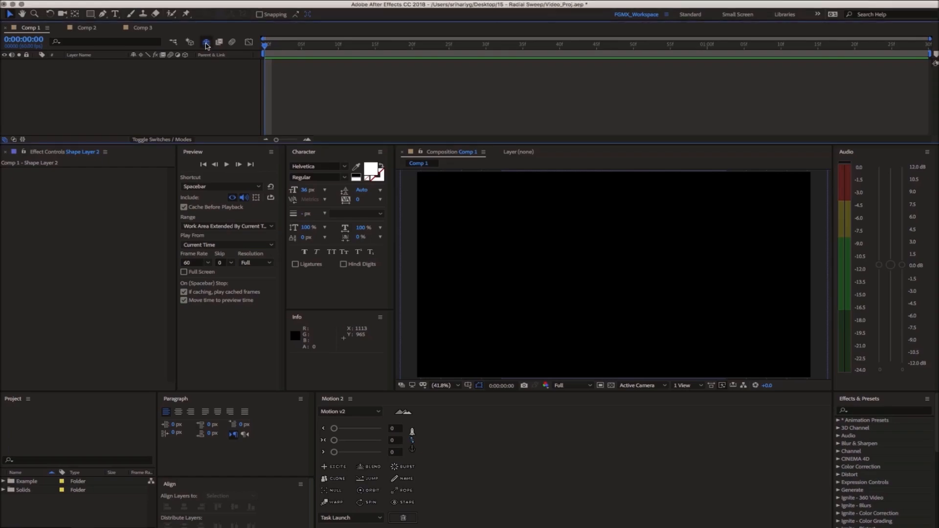
click(207, 43)
click(95, 63)
click(89, 87)
drag(284, 48, 254, 54)
key(space)
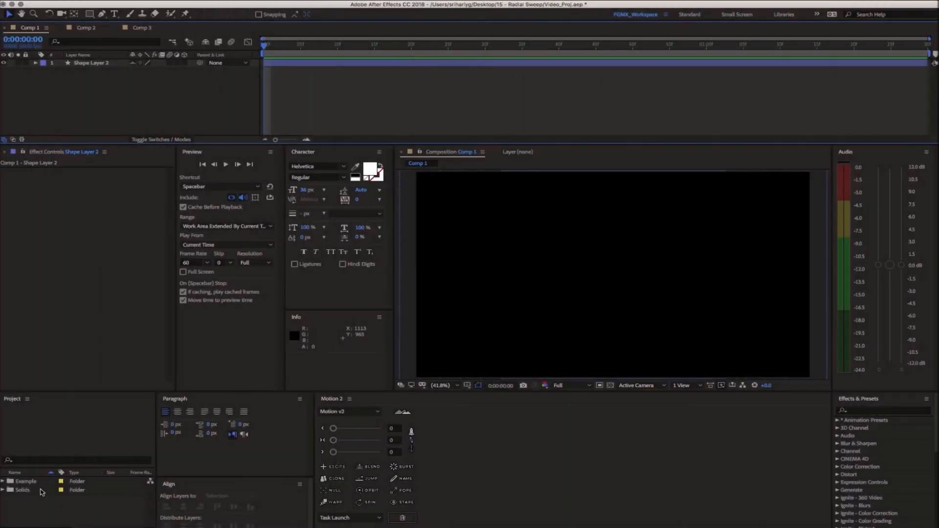
Create a new 1920 × 1080 px composition at 60 fps with a 3-second duration and a black background
key(super+n)
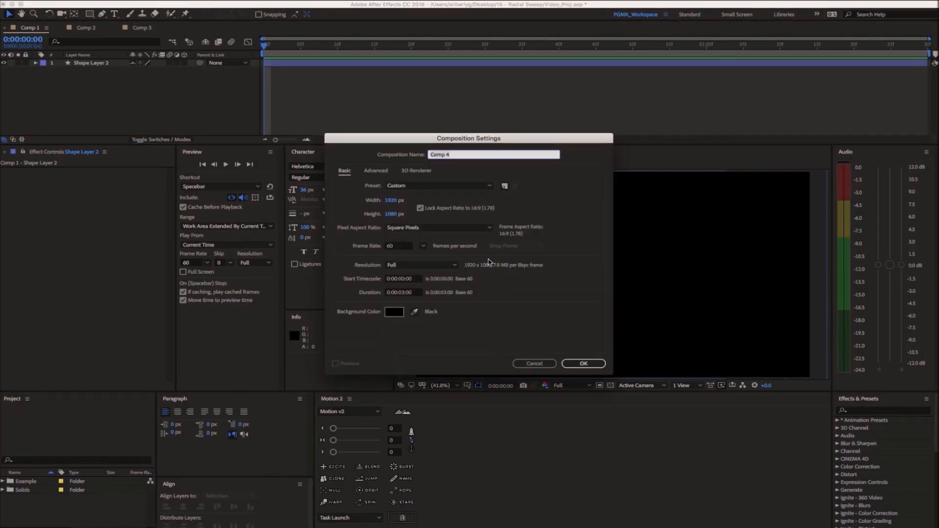
click(570, 367)
key(Return)
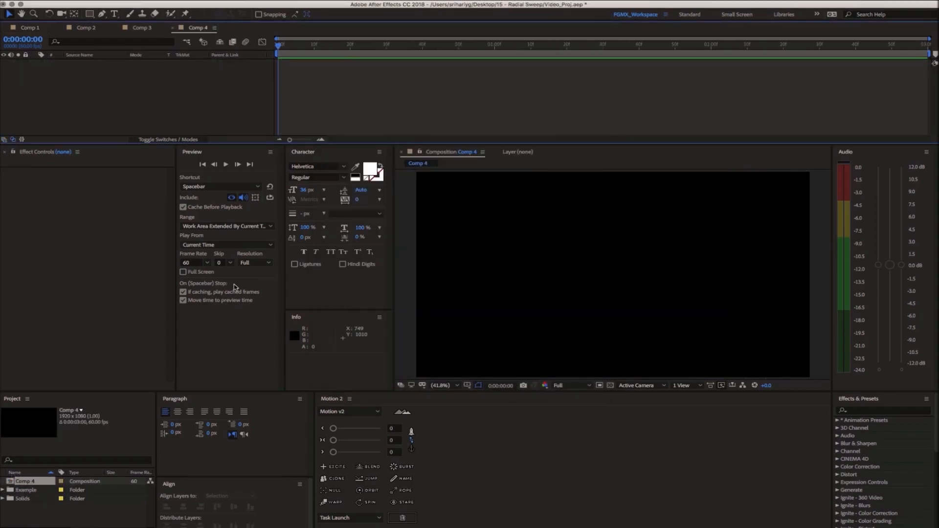
Draw an ellipse about 358 × 349 px near the composition's centre, with no fill and a 100 px dark blue (13427A) stroke
click(89, 15)
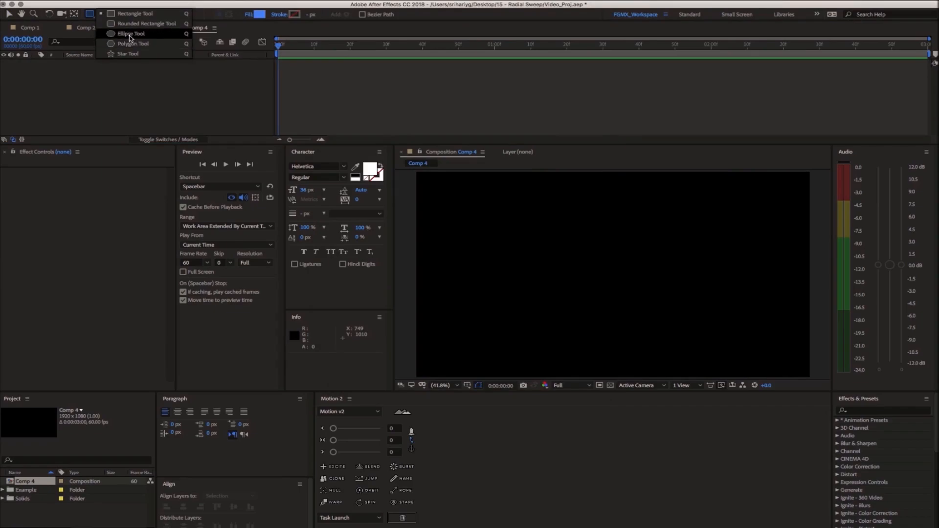
click(131, 36)
click(248, 14)
click(420, 230)
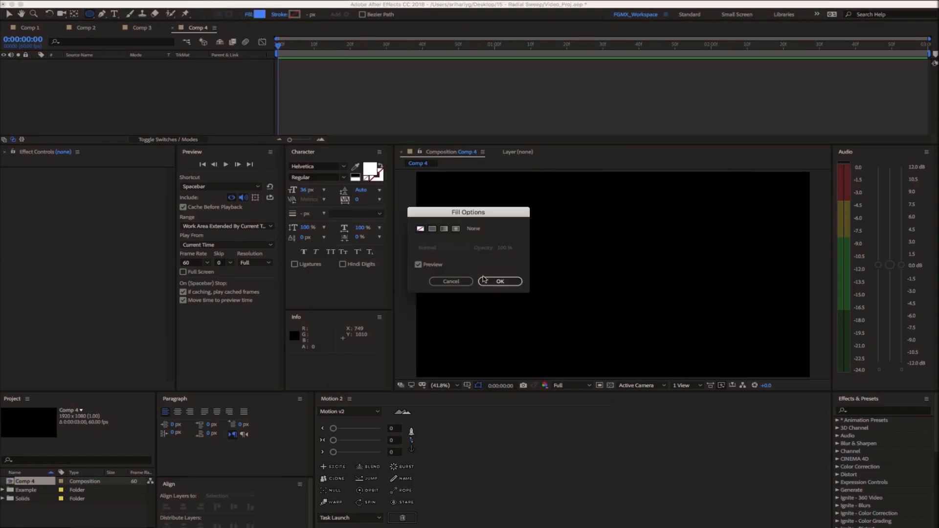
click(500, 281)
click(295, 15)
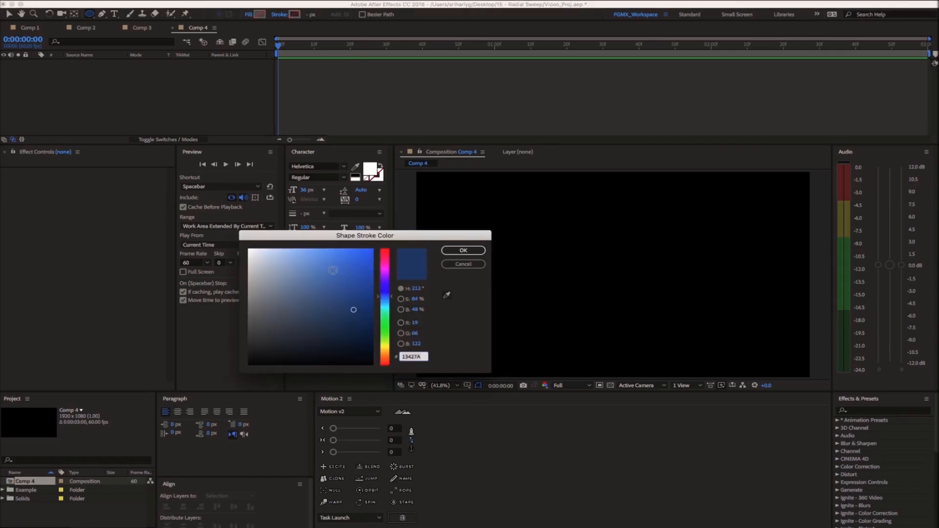
click(457, 251)
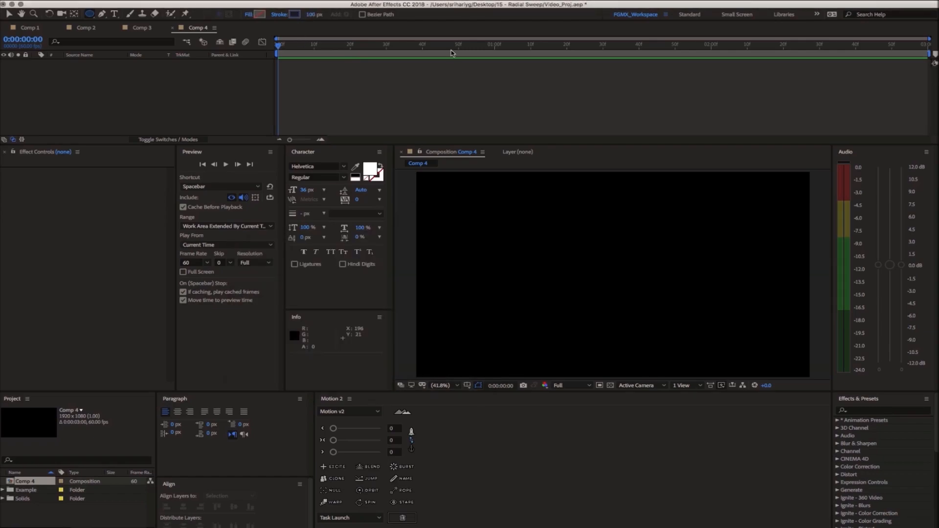
click(443, 73)
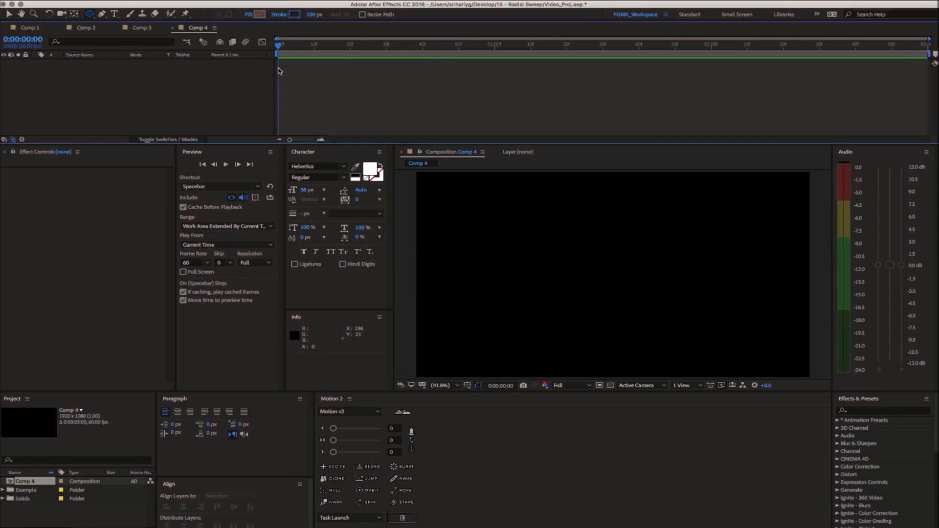
drag(550, 234, 624, 300)
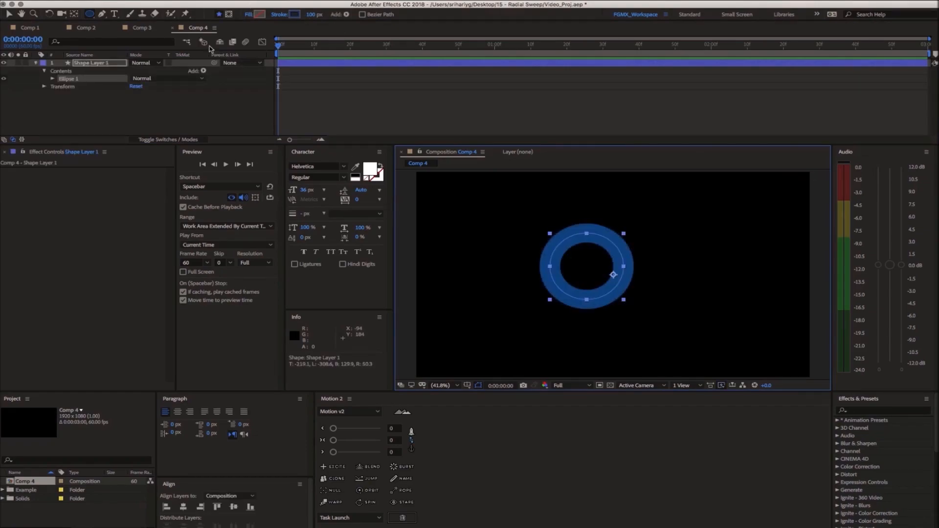
Set the ellipse path's width to 100 with its proportions constrained
click(52, 79)
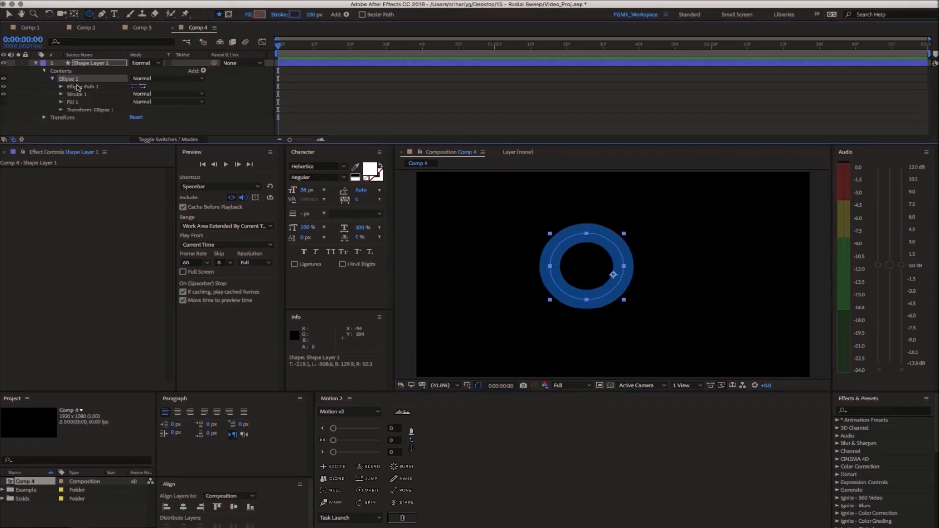
click(60, 86)
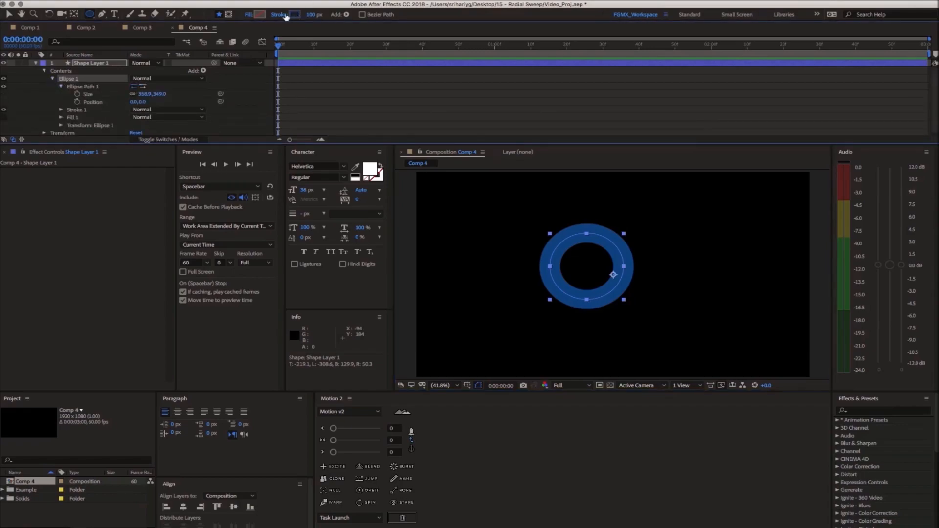
click(146, 94)
text(100)
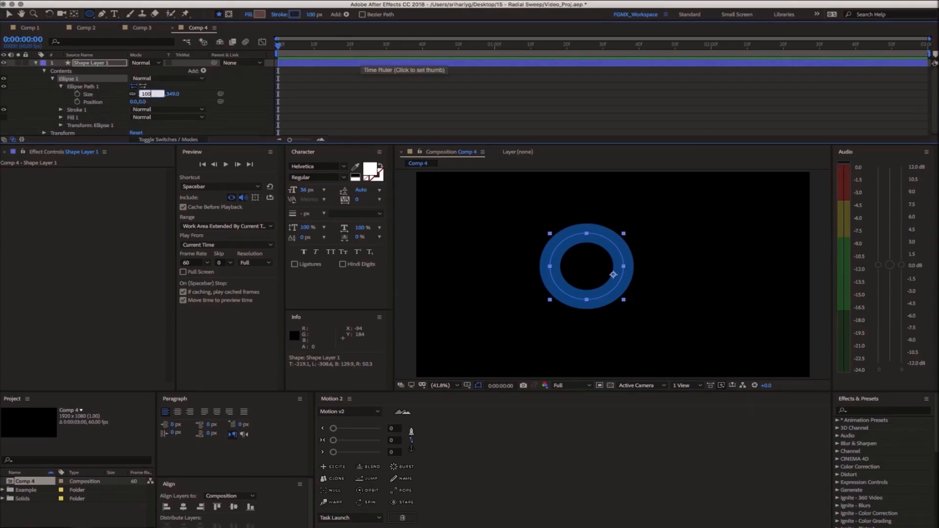
key(Return)
click(549, 102)
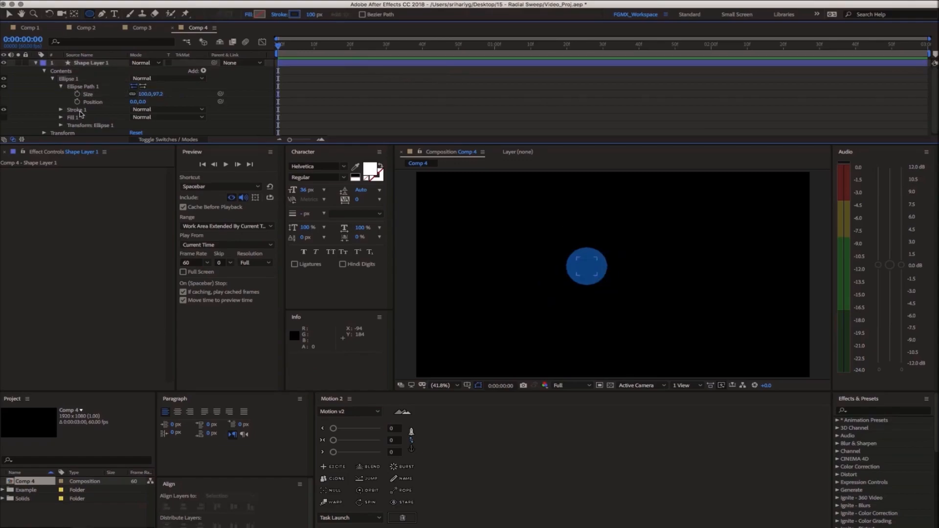
Add Trim Paths to Ellipse 1 and set its End to 0%
click(53, 79)
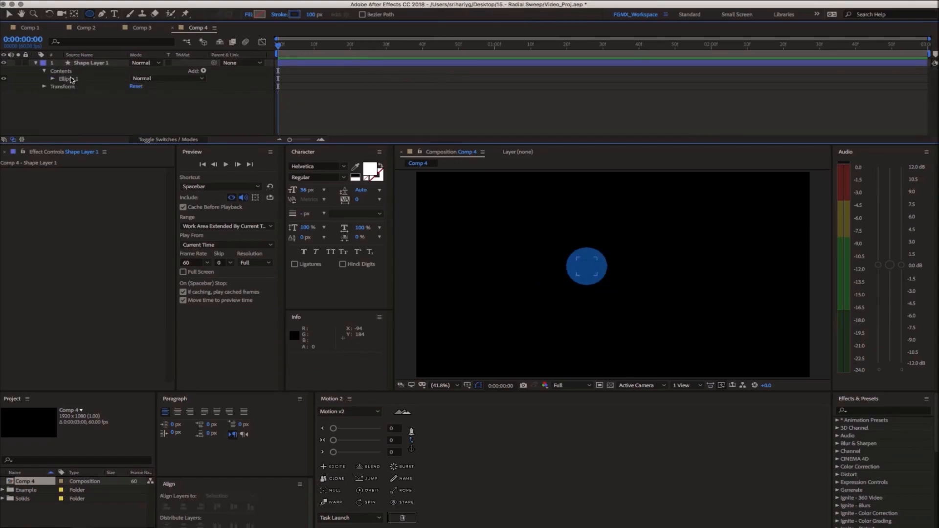
click(71, 79)
click(204, 71)
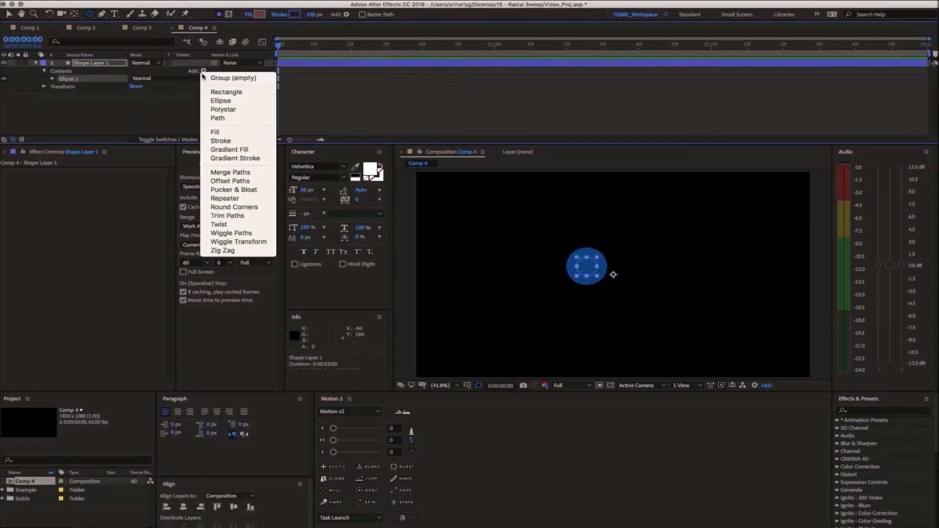
click(227, 216)
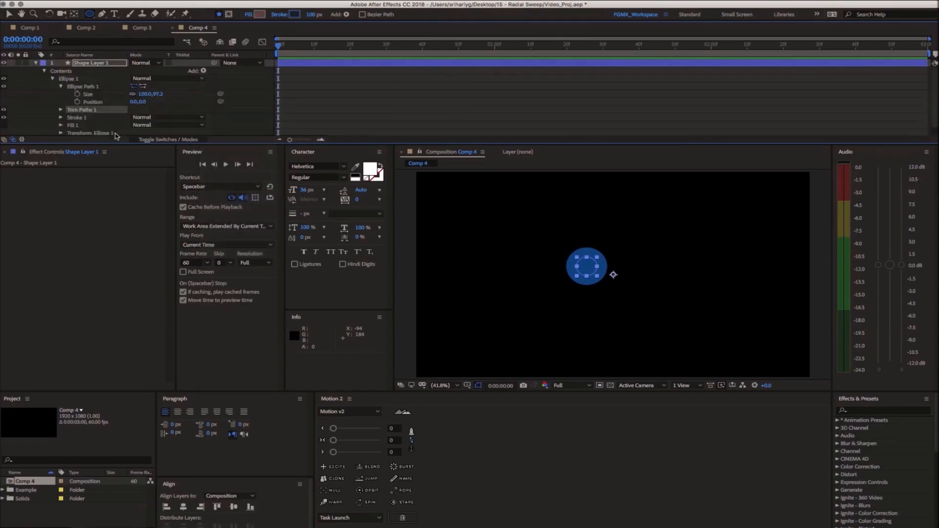
click(60, 110)
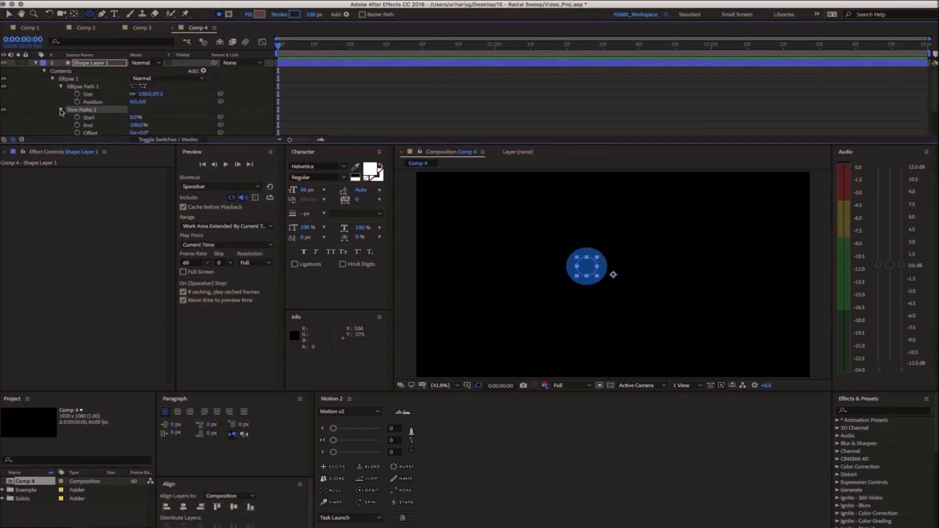
scroll(61, 112, down, 1)
drag(137, 117, 75, 123)
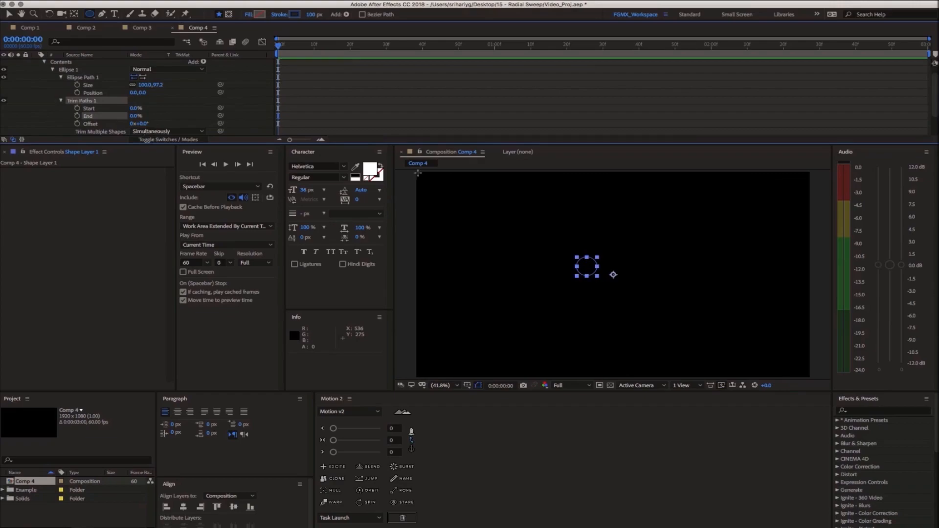
Centre the shape layer's anchor point on the ellipse and align the layer to the composition's centre horizontally and vertically
click(411, 432)
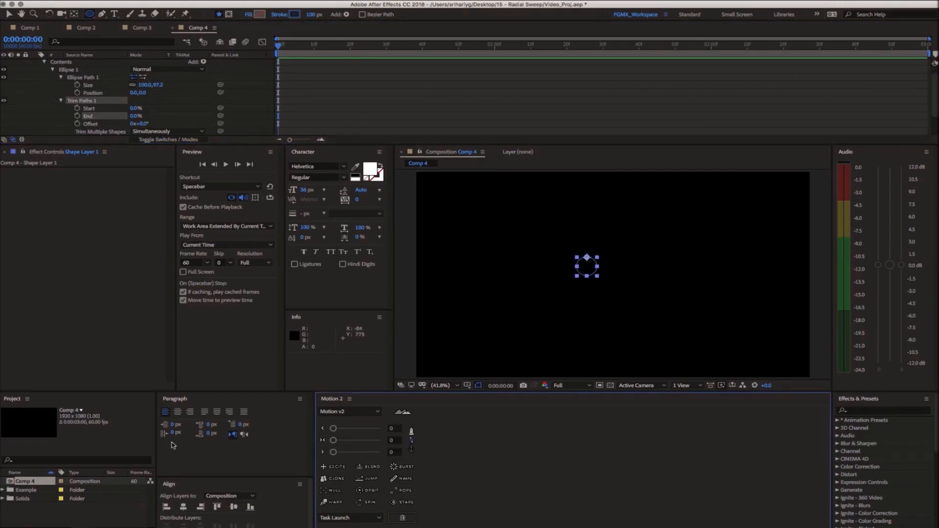
click(183, 507)
click(233, 507)
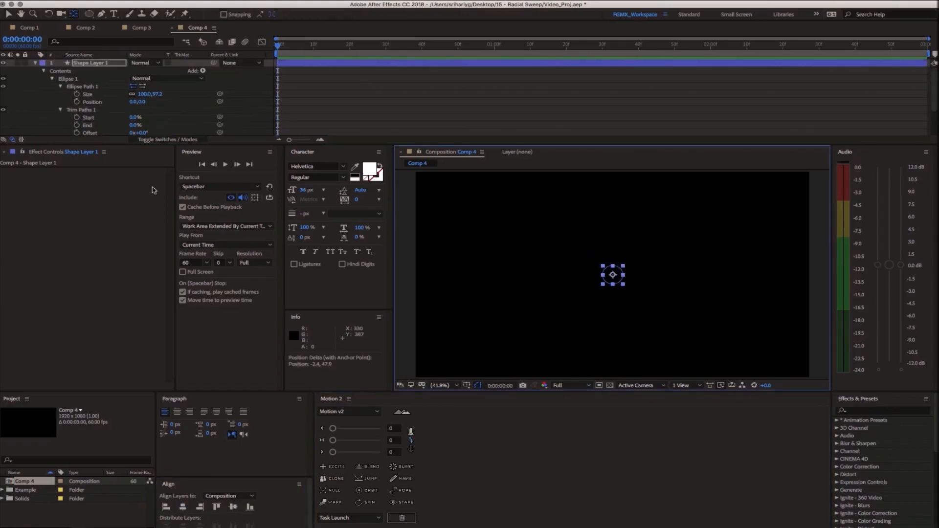
key(v)
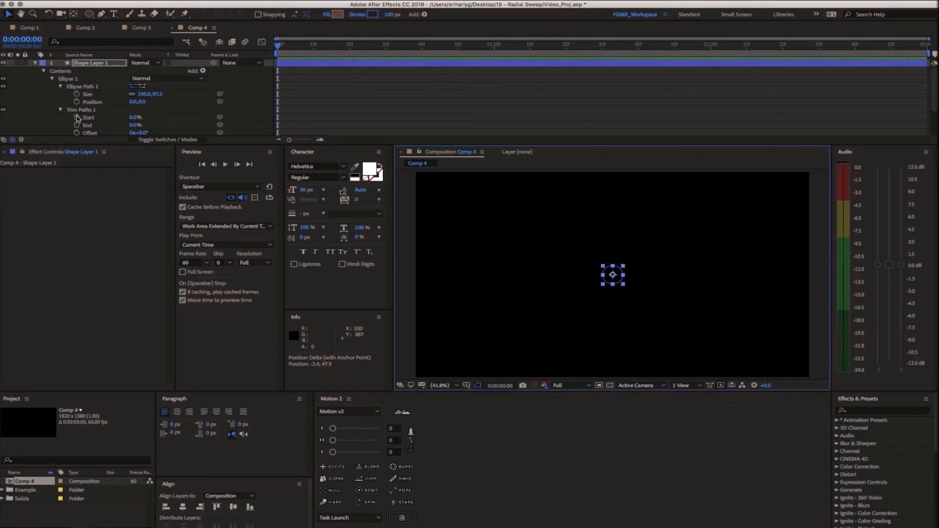
Keyframe the Trim Paths End at 0% on the first frame and the Start at 0% on frame 18
scroll(79, 120, down, 2)
scroll(84, 109, up, 1)
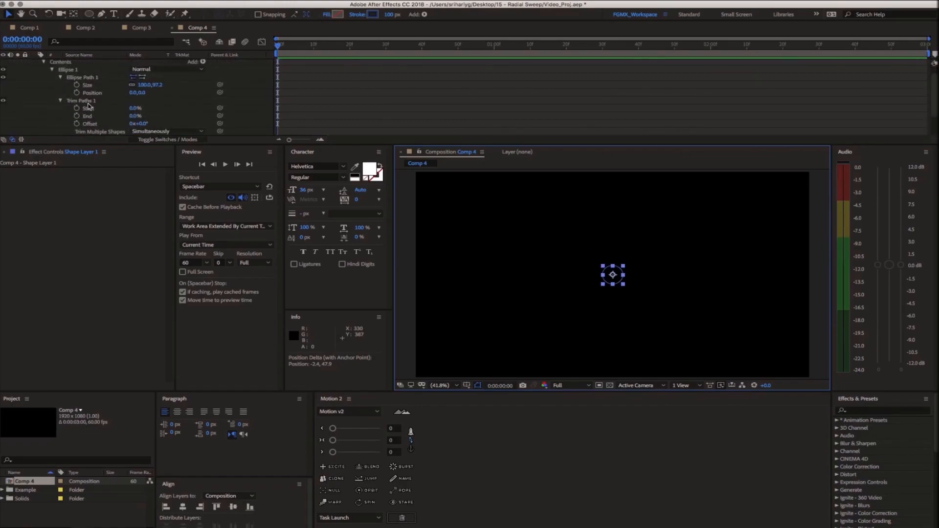
click(81, 117)
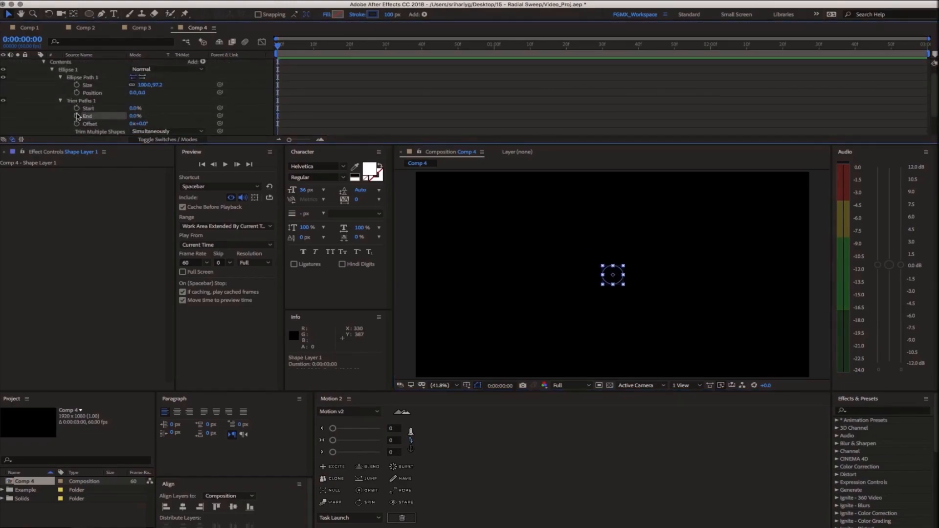
click(77, 116)
drag(294, 53, 342, 47)
click(77, 108)
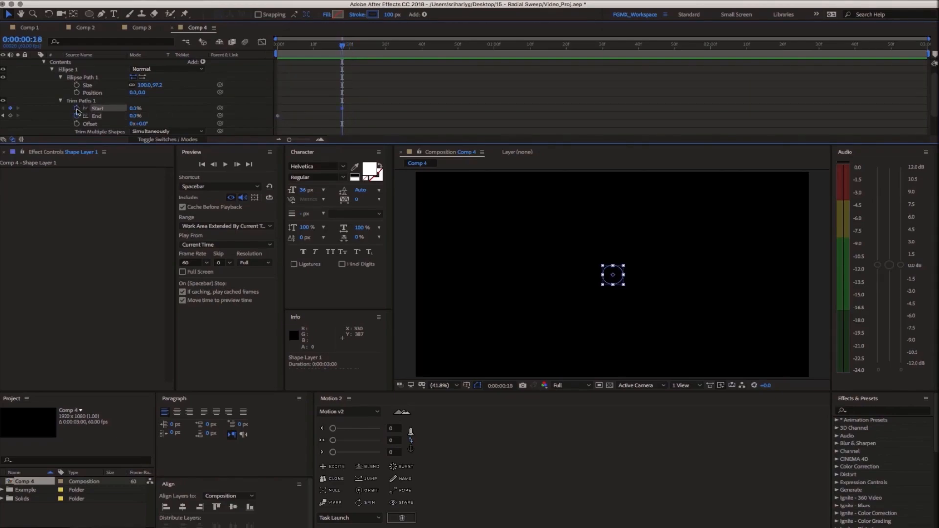
Keyframe the Trim Paths End at 100% at 0:00:01:46
drag(397, 50, 661, 55)
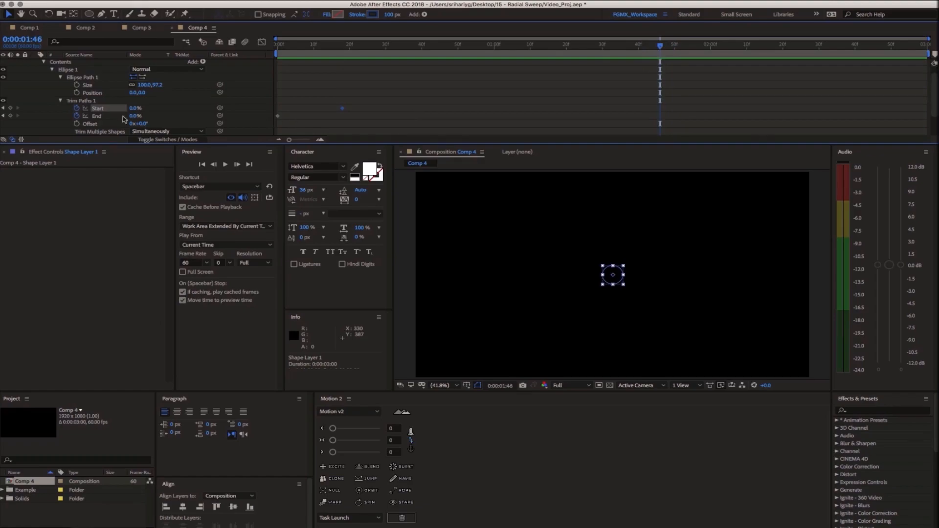
drag(133, 116, 295, 115)
drag(363, 107, 363, 100)
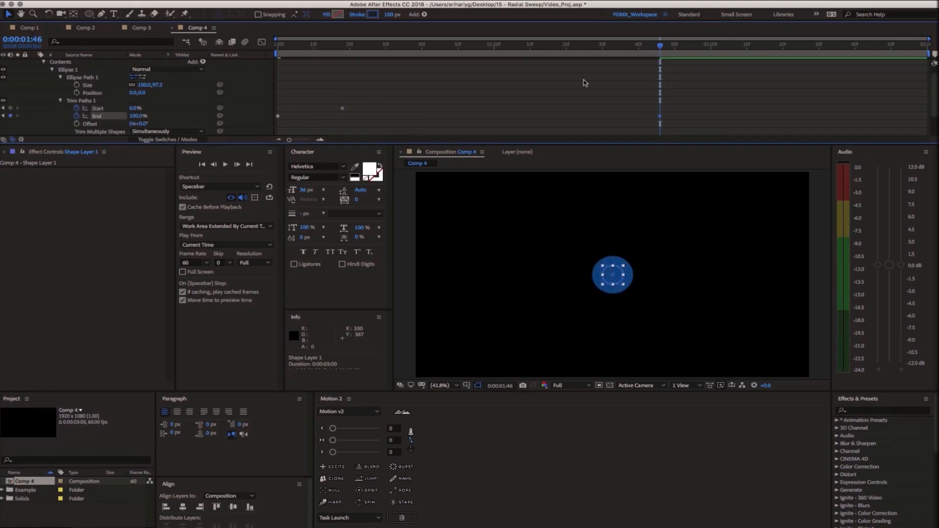
Keyframe the Trim Paths Start at 100% at 0:00:02:06
drag(675, 49, 732, 49)
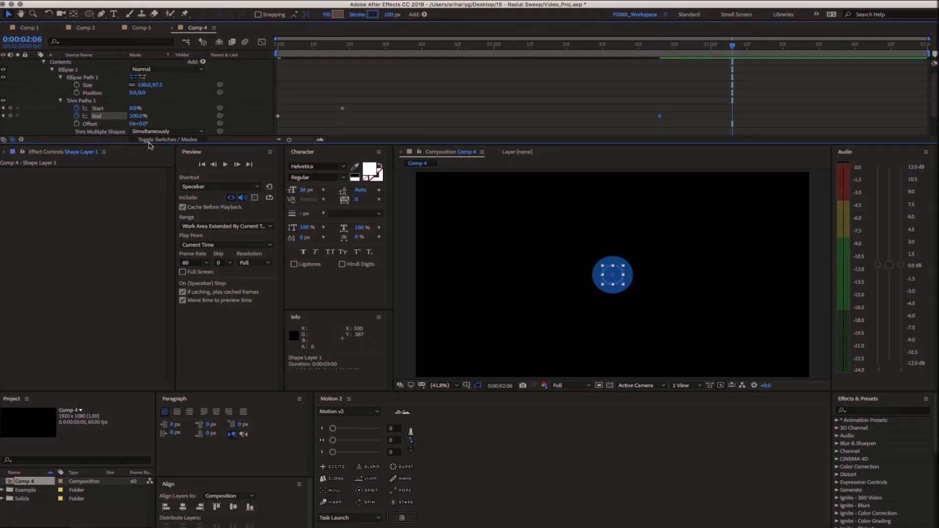
drag(135, 108, 666, 106)
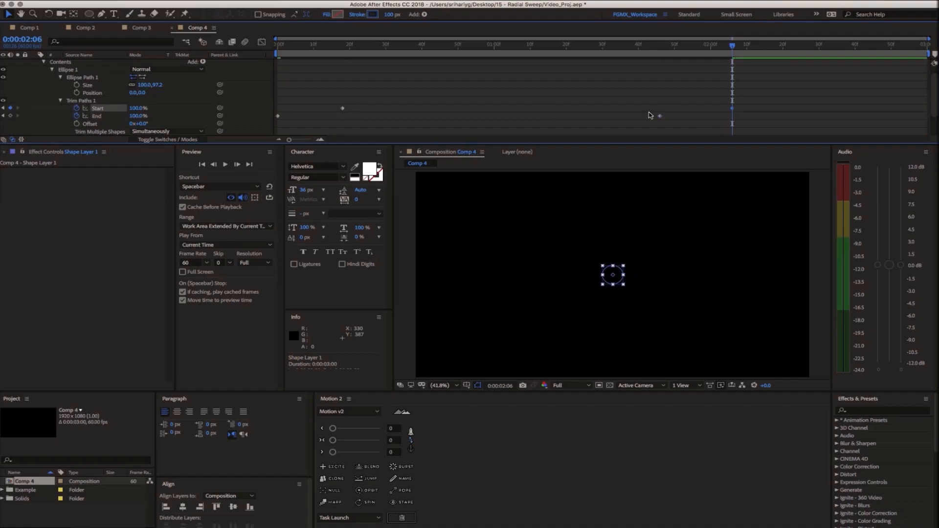
click(805, 85)
Ease all four Trim Paths keyframes with Motion v2, setting the outgoing (>) value to 82 and the incoming (<) value to 15
drag(715, 48, 157, 50)
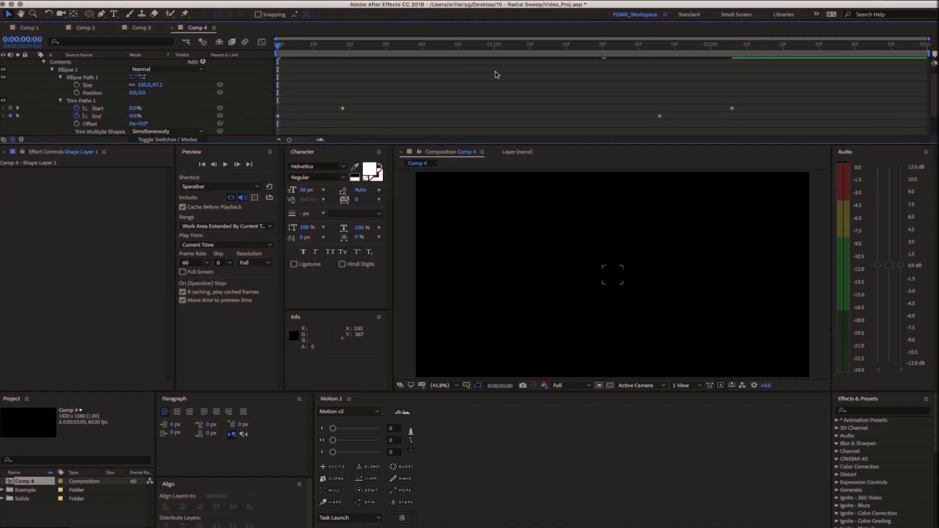
drag(297, 47, 277, 101)
drag(767, 85, 229, 135)
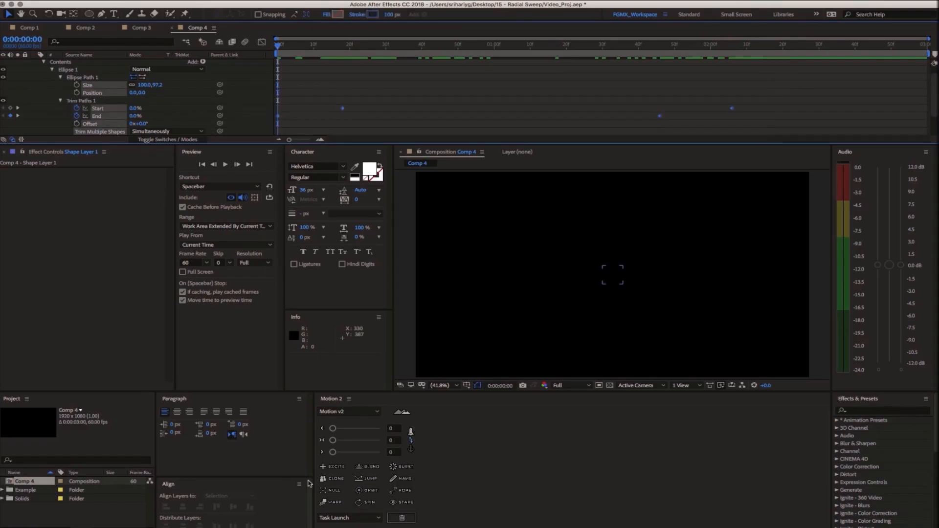
drag(334, 453, 373, 456)
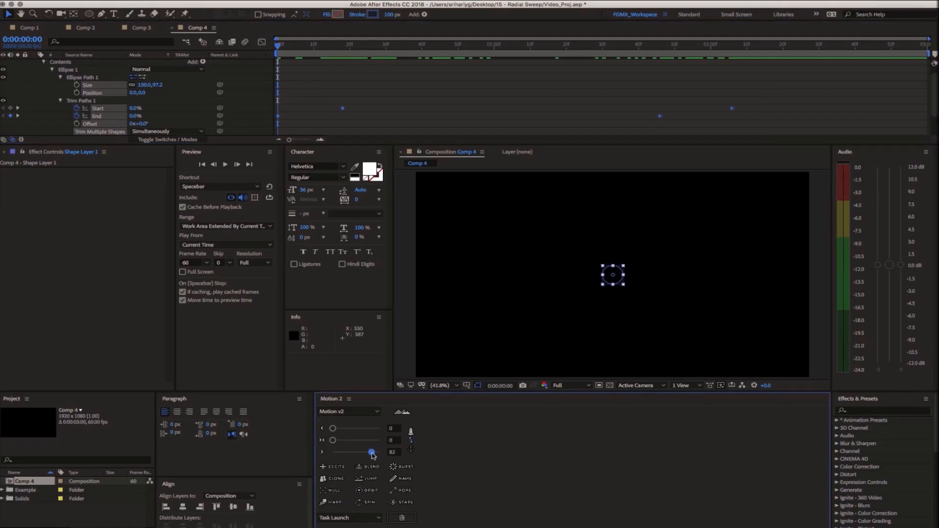
drag(333, 429, 341, 433)
click(451, 76)
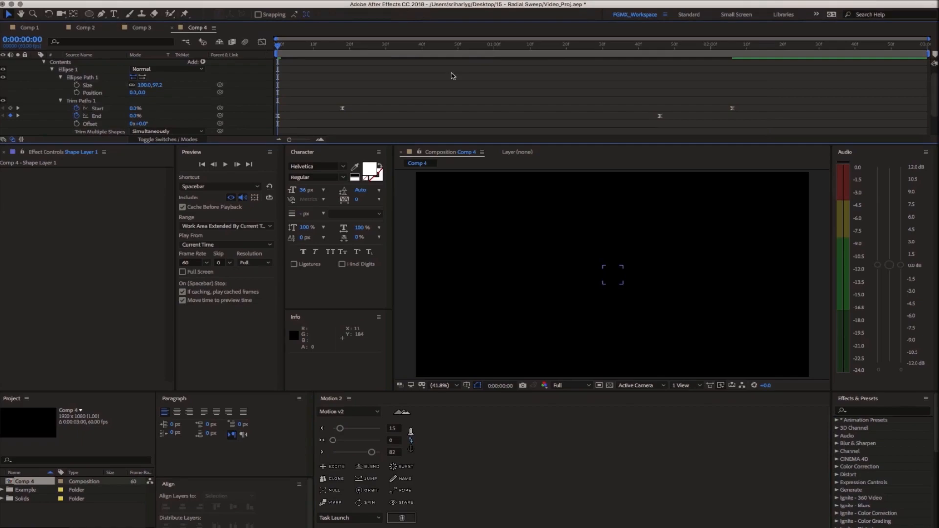
Preview the sweep and move the first Trim Paths Start keyframe to about frame 20
key(space)
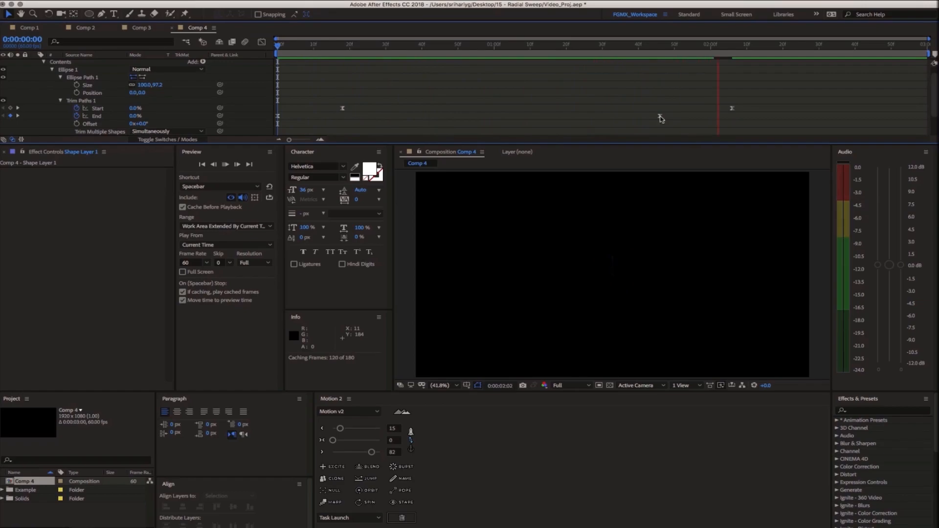
drag(342, 109, 351, 109)
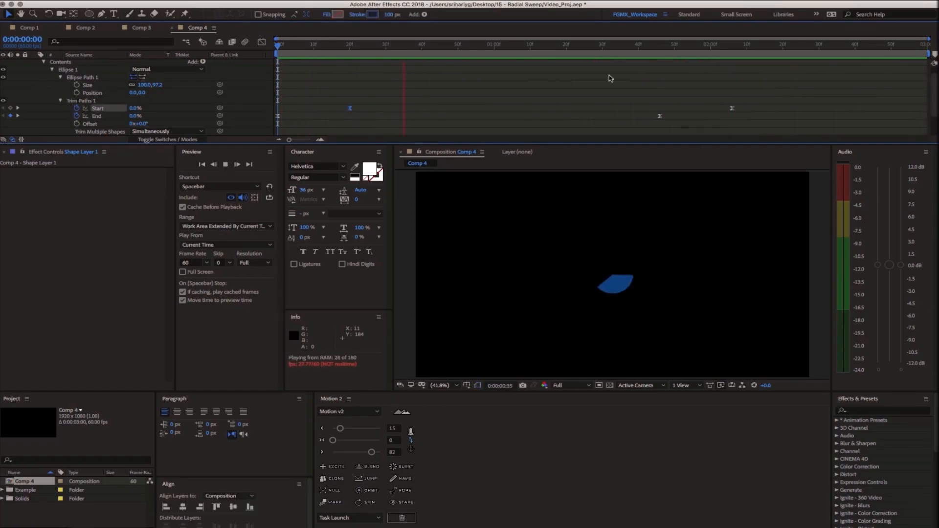
Stop the preview, collapse the Ellipse 1 group and duplicate it within the shape layer
key(space)
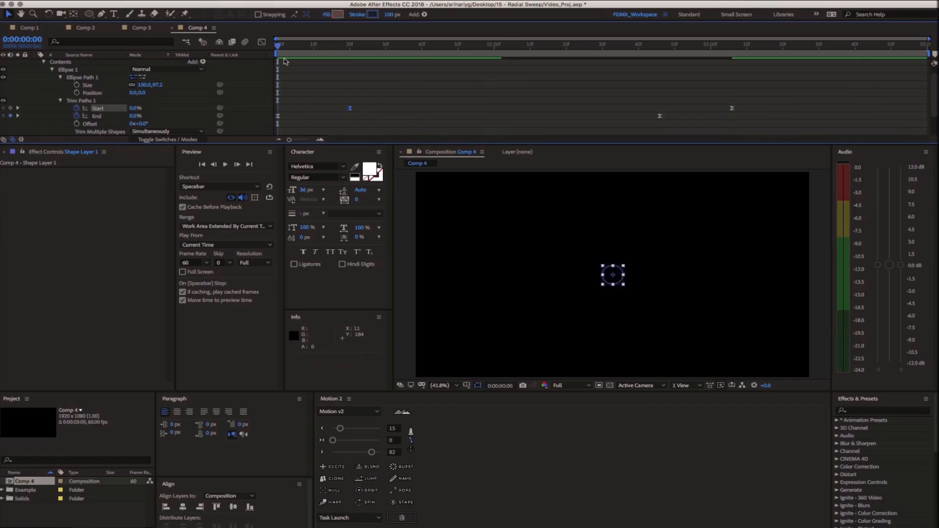
click(312, 82)
scroll(311, 82, up, 1)
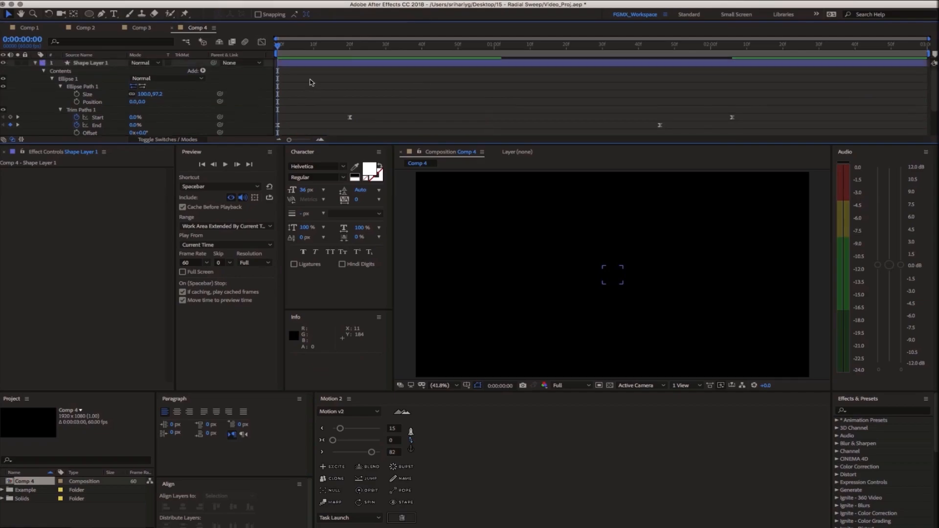
click(51, 80)
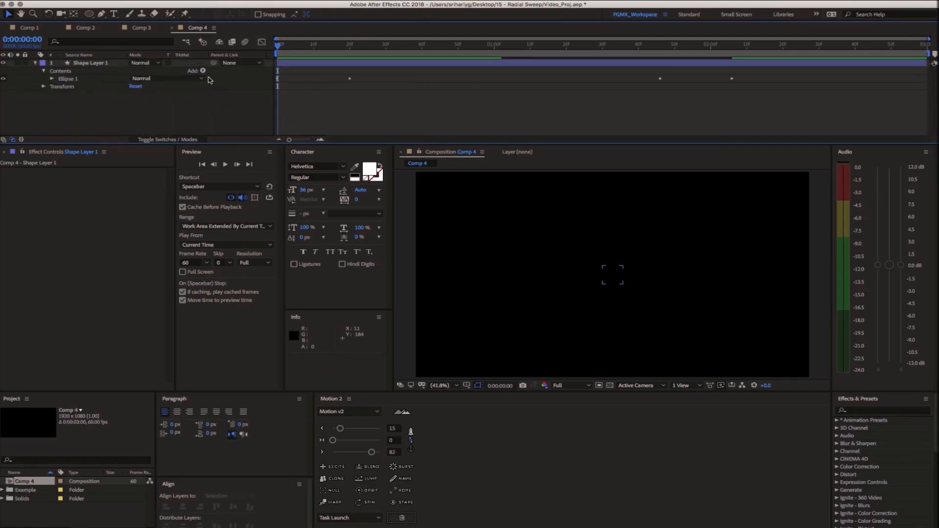
click(76, 81)
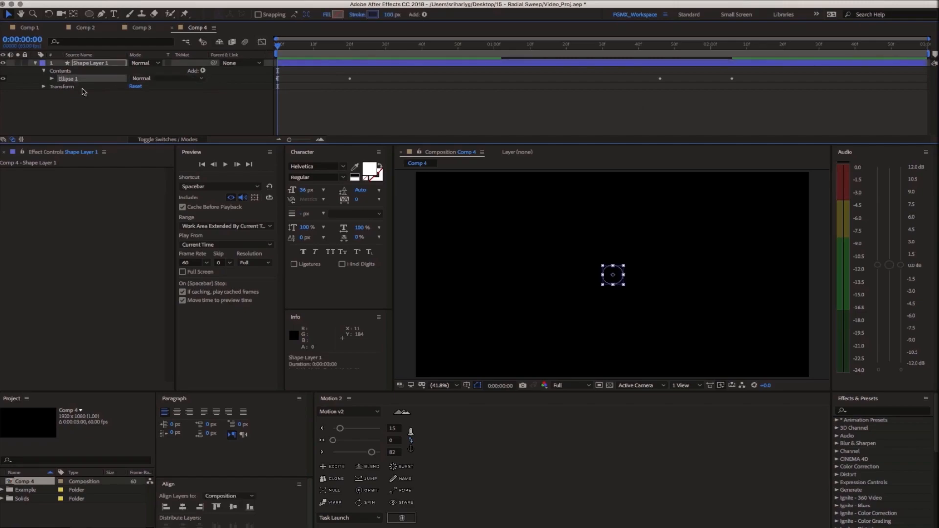
key(ctrl+d)
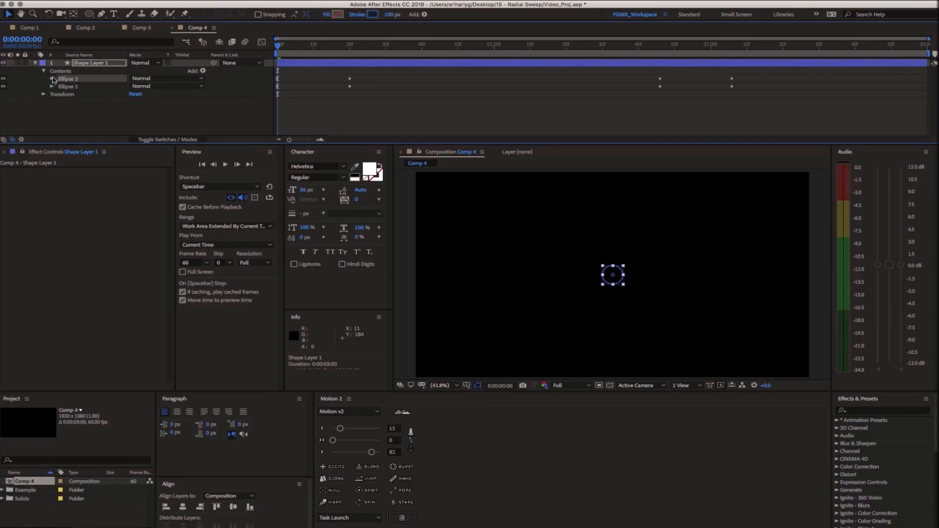
At 0:00:00:52, enlarge the Ellipse 2 path size proportionally to 300.0, 291.7
click(53, 79)
click(60, 86)
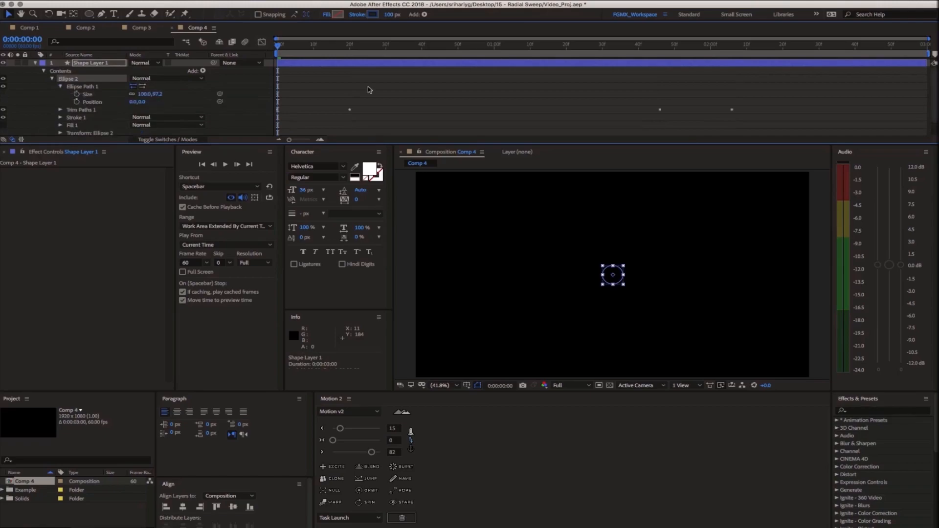
click(465, 49)
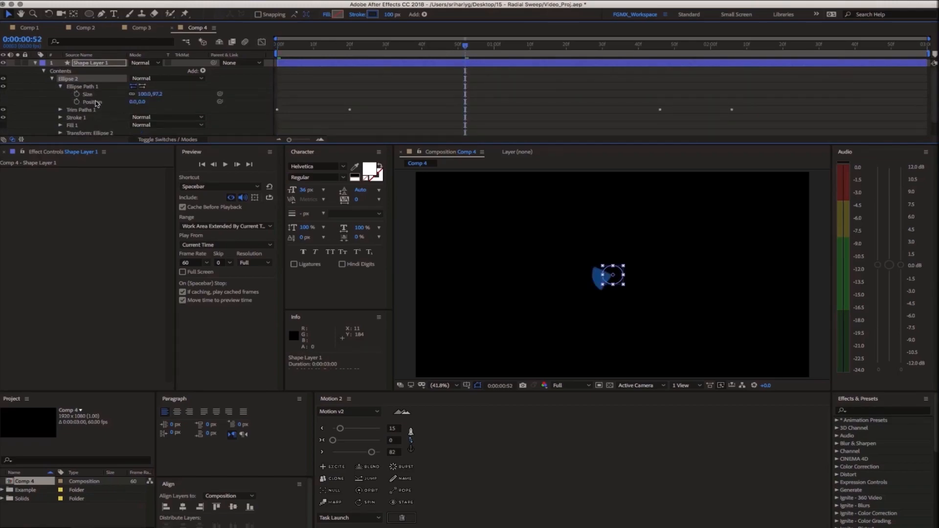
drag(145, 95, 274, 125)
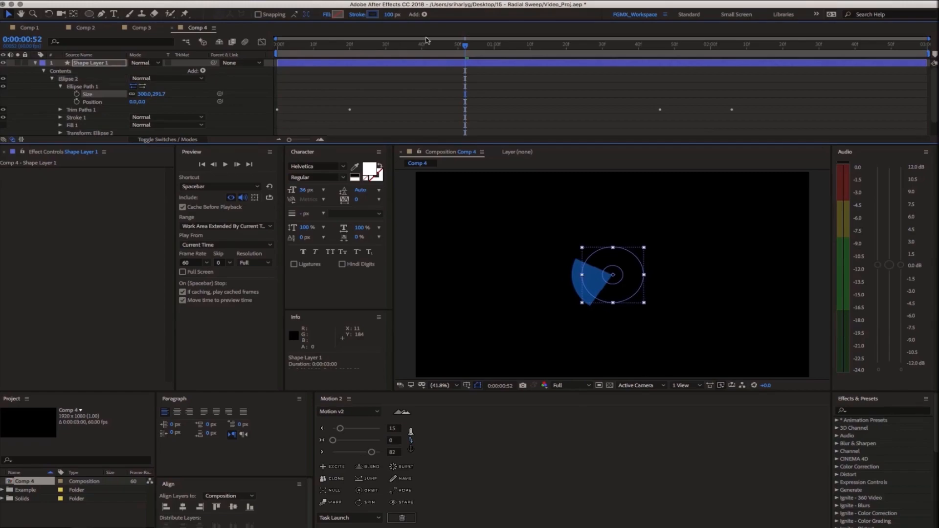
click(444, 93)
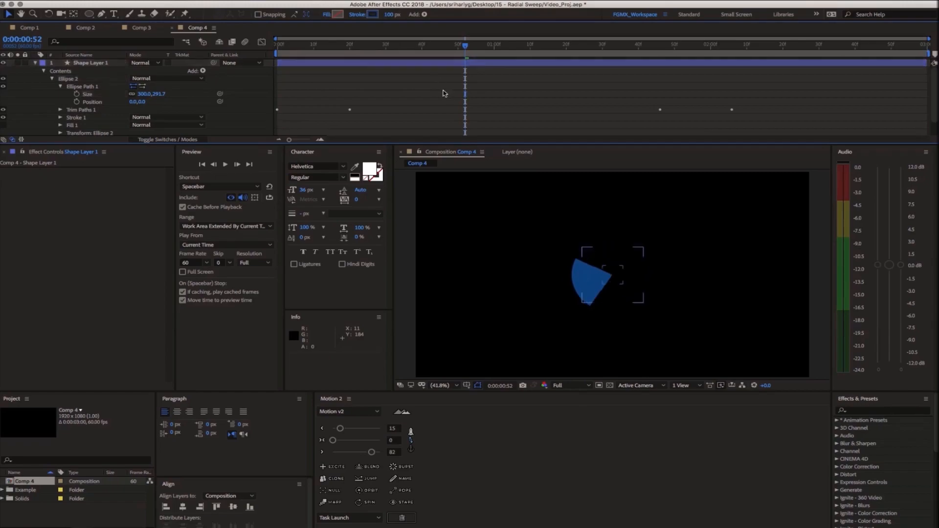
Shift all four Trim Paths Start and End keyframes of Ellipse 2 two frames later
click(60, 87)
click(60, 94)
drag(836, 77, 233, 128)
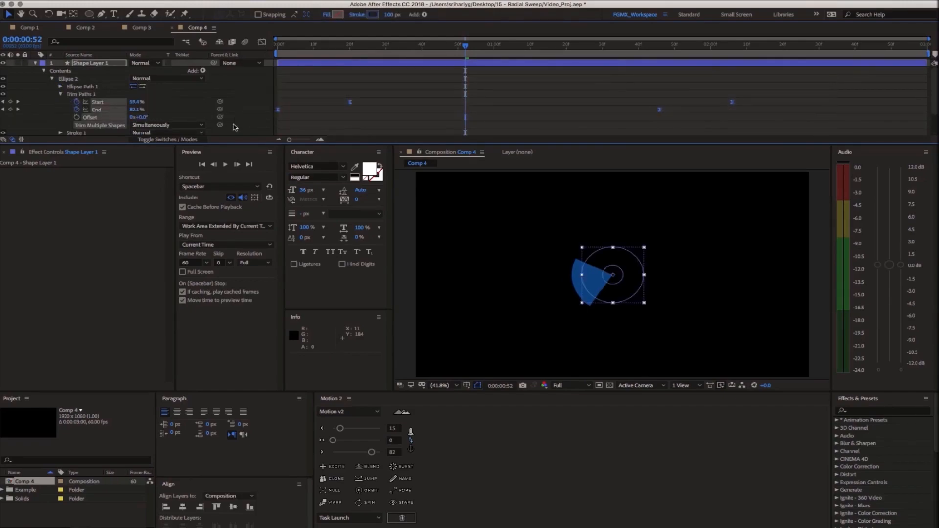
key(alt+Right)
key(alt+Right)
click(577, 186)
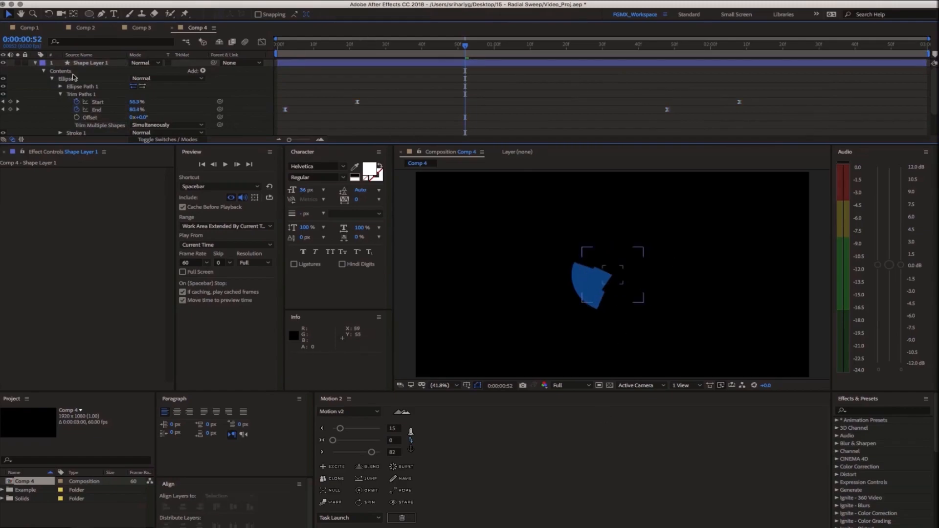
Duplicate the Ellipse 2 group and enlarge the copy's path size proportionally to 498.0, 484.2
click(53, 79)
click(65, 80)
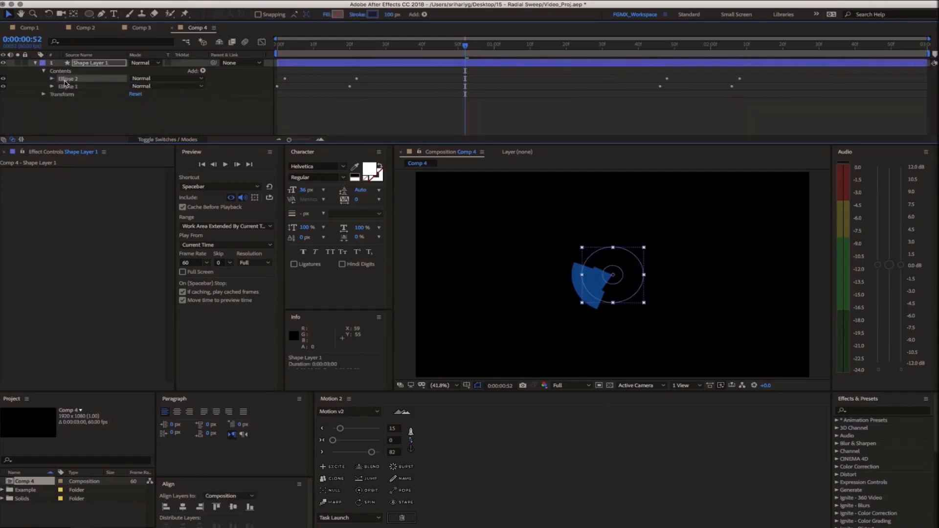
key(ctrl+d)
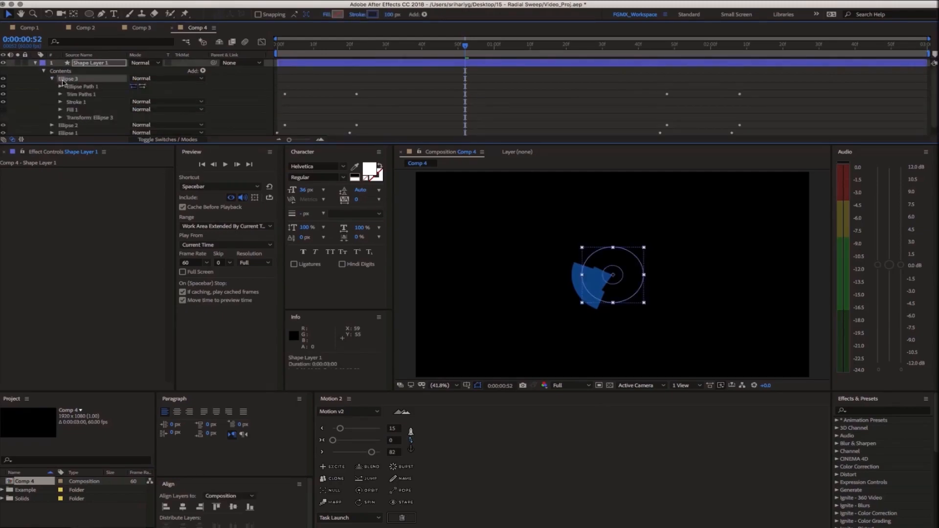
click(61, 87)
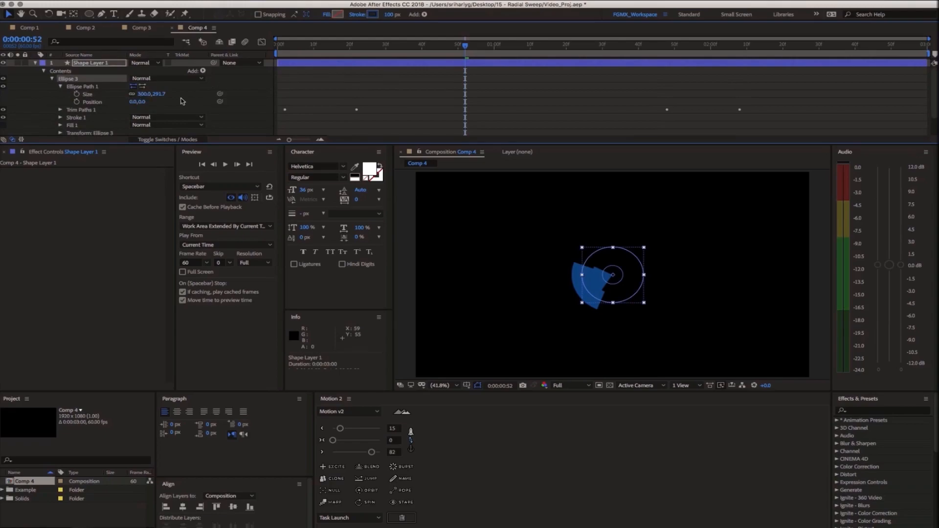
drag(149, 94, 243, 93)
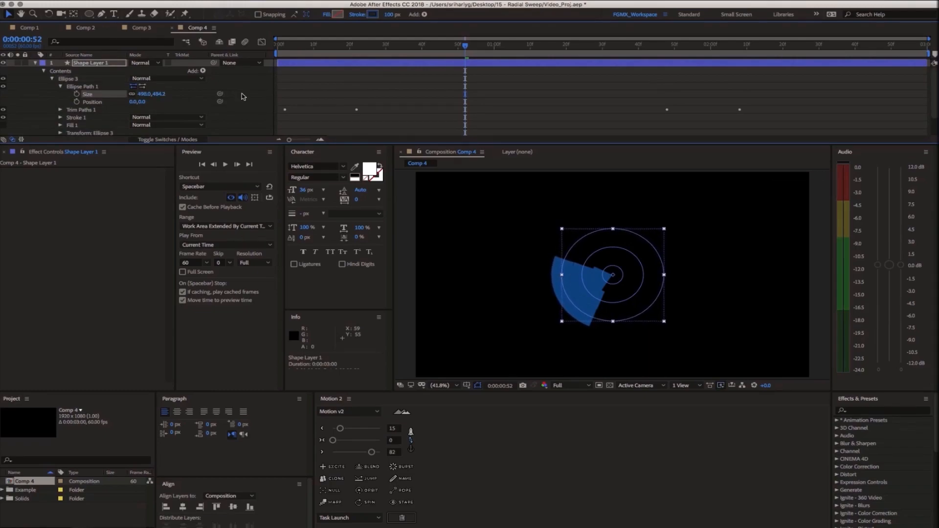
Shift all four Trim Paths Start and End keyframes of Ellipse 3 two frames later and collapse its group
click(61, 87)
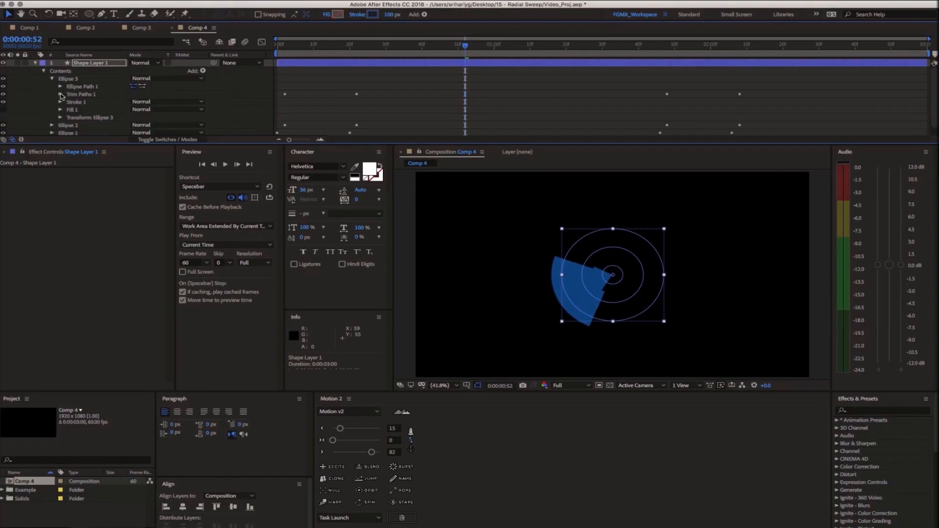
click(61, 94)
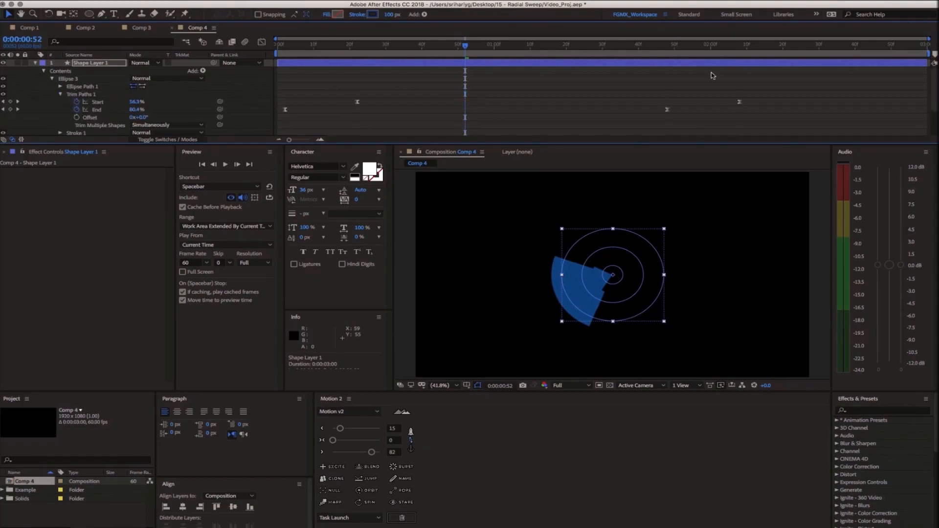
drag(799, 98, 223, 125)
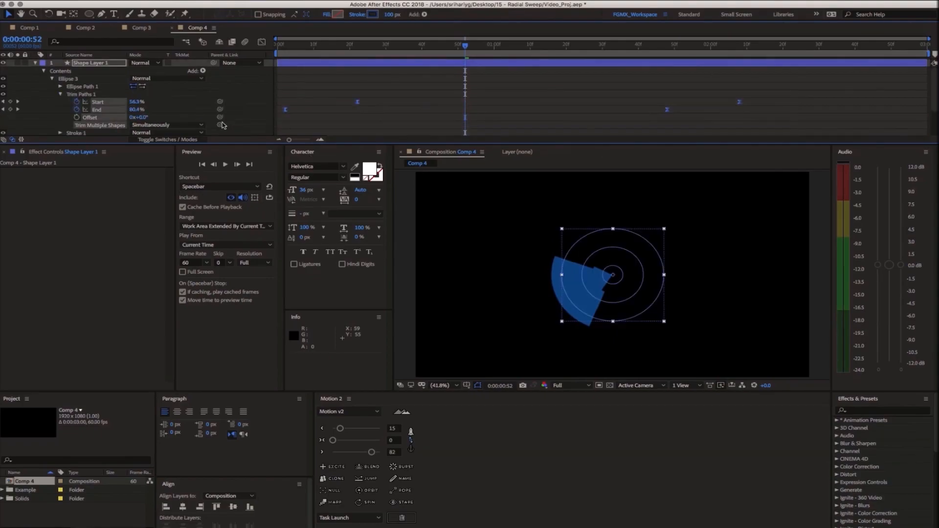
key(alt+Right)
key(alt+Right)
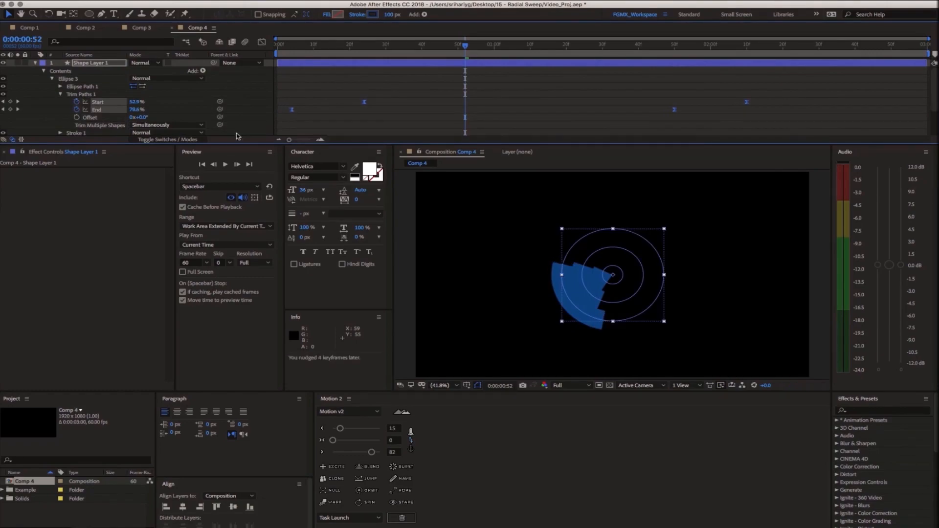
click(532, 92)
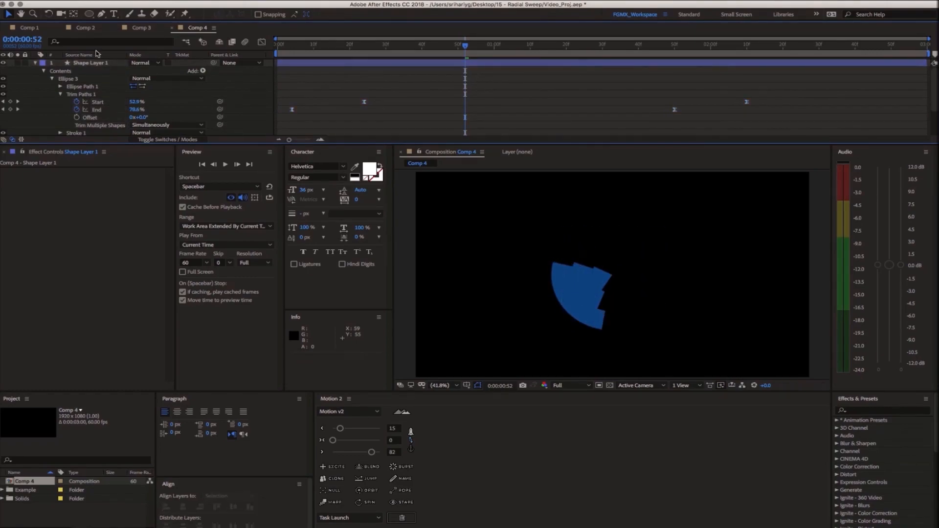
click(52, 79)
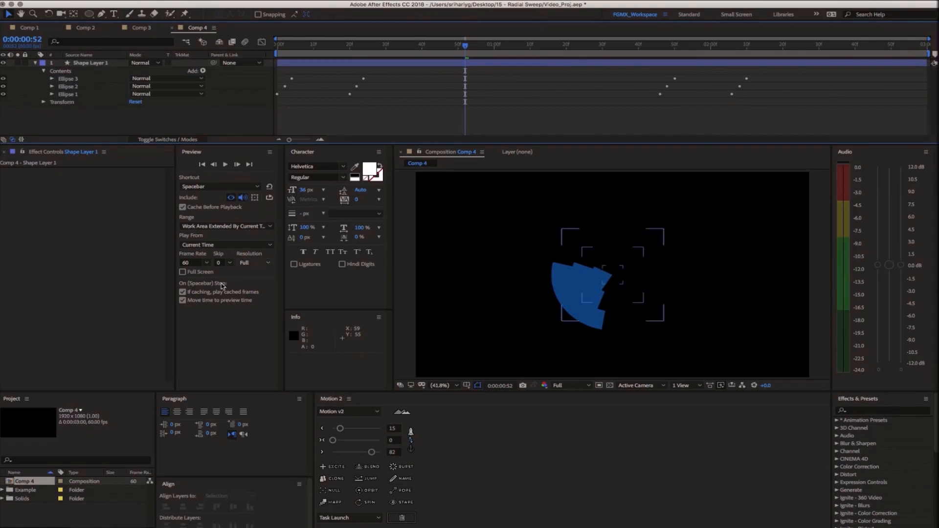
Open Comp 1 and scrub and preview its multi-ring radial sweep as the finished example
click(28, 28)
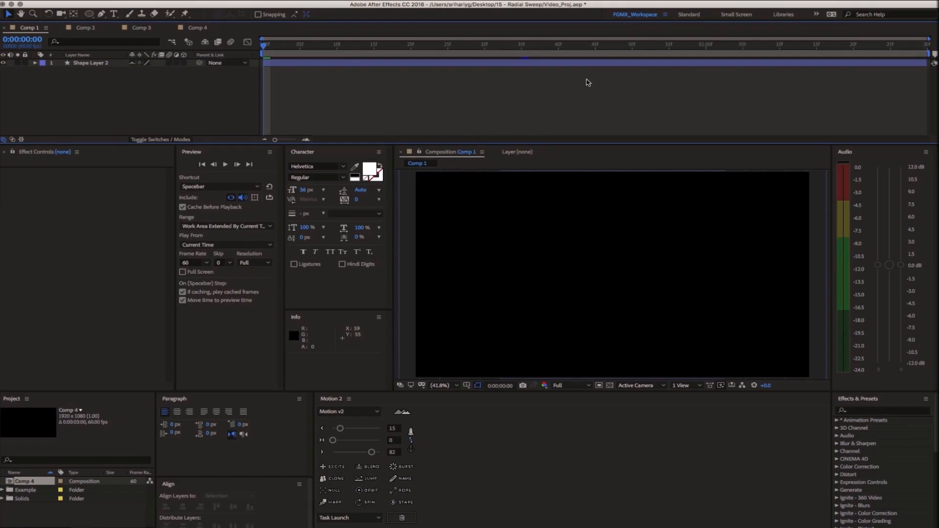
double_click(36, 481)
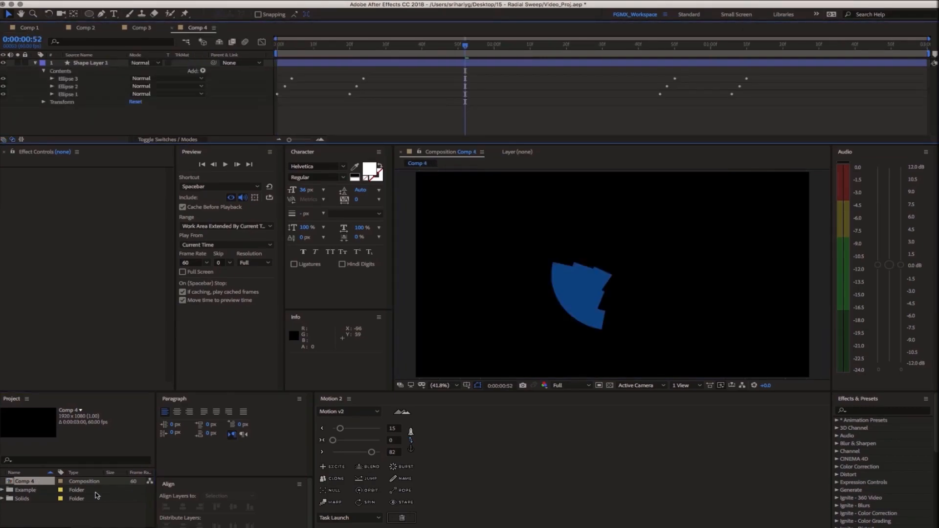
click(28, 27)
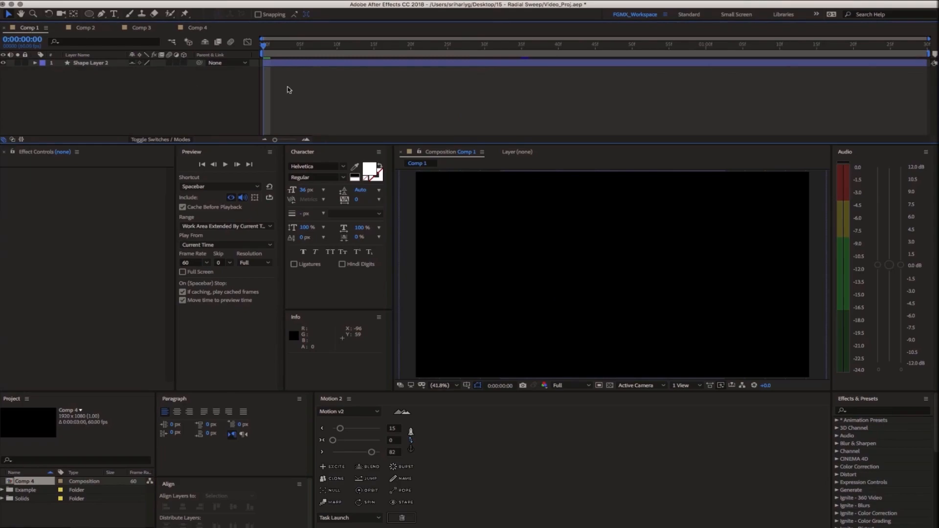
click(191, 63)
drag(284, 49, 606, 50)
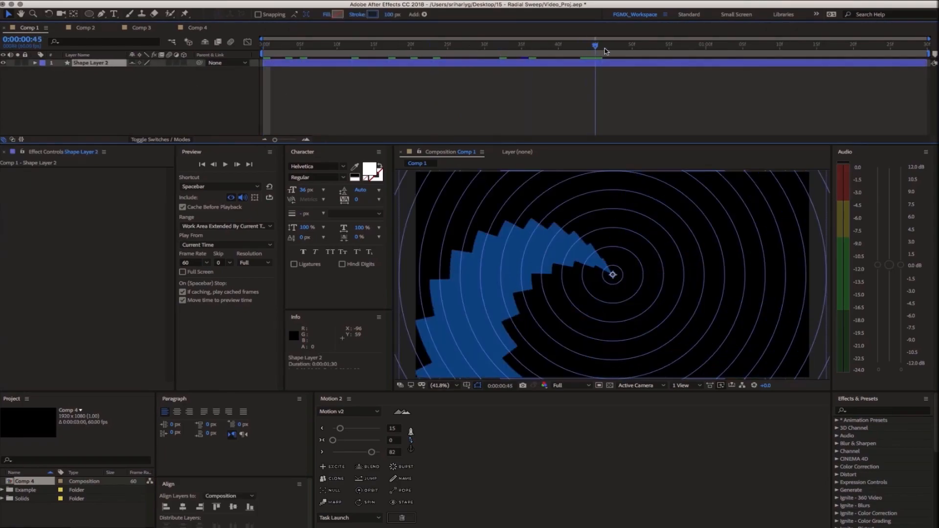
key(space)
drag(191, 89, 173, 92)
Expand the contents of Shape Layer 2 and select every ellipse group from Ellipse 12 to Ellipse 1
click(35, 63)
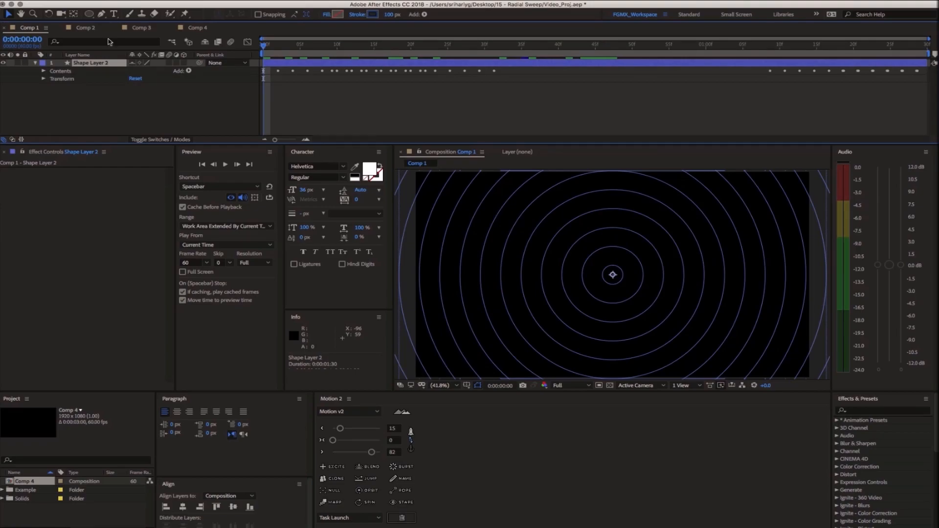
click(44, 71)
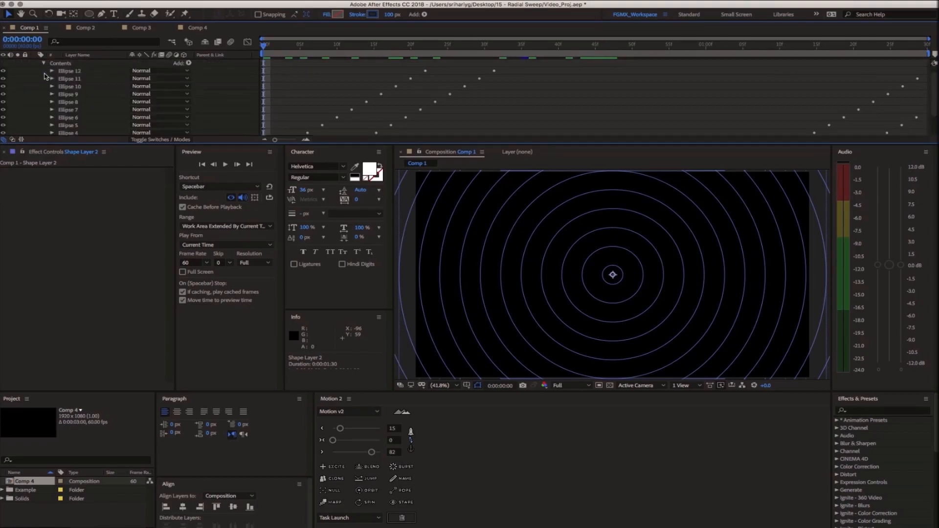
click(77, 72)
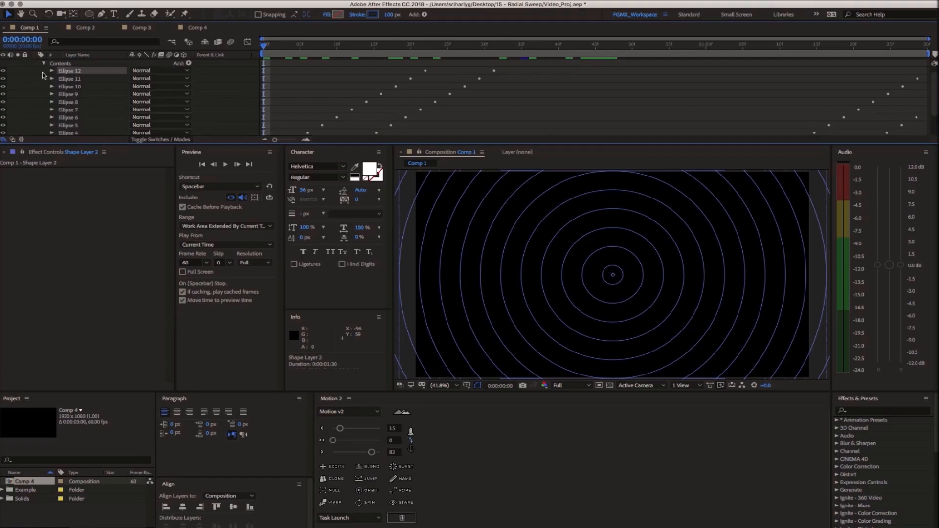
scroll(78, 76, down, 3)
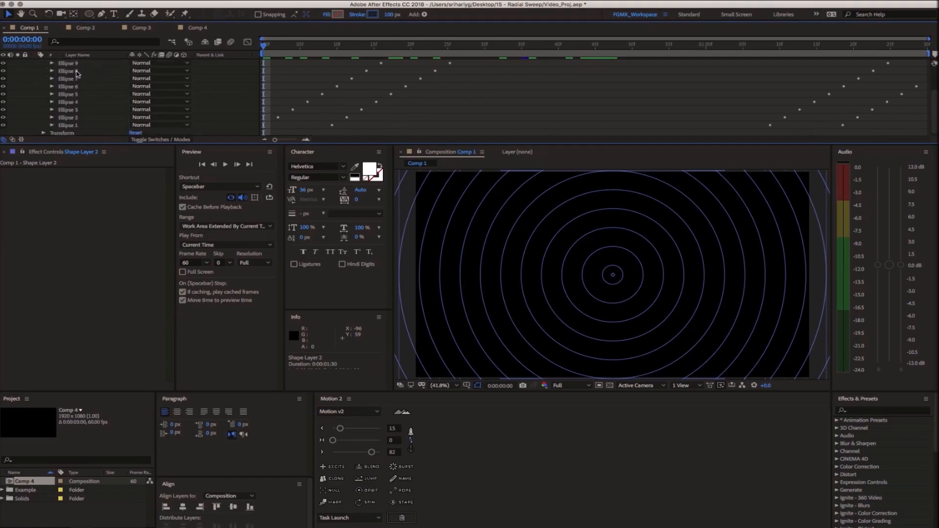
shift+click(81, 125)
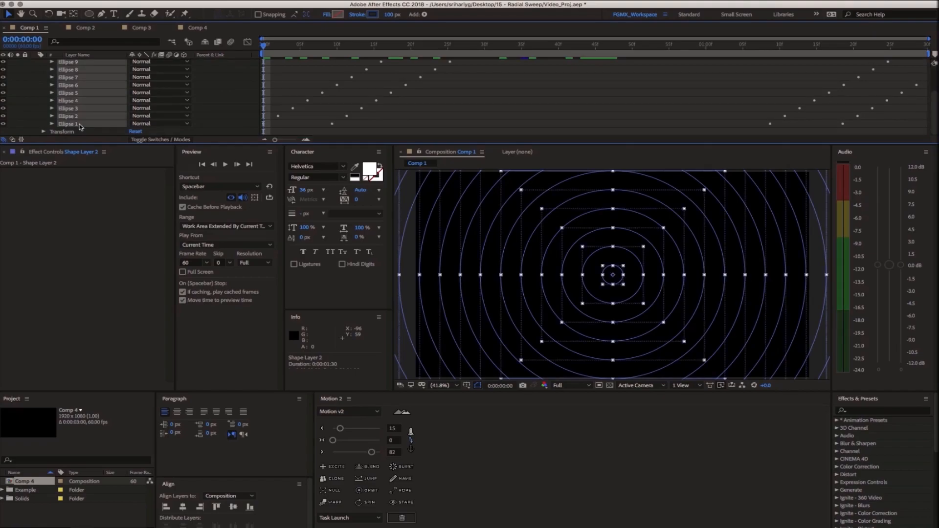
Examine the staggered keyframes across all the ellipse groups of Shape Layer 2
scroll(112, 122, up, 4)
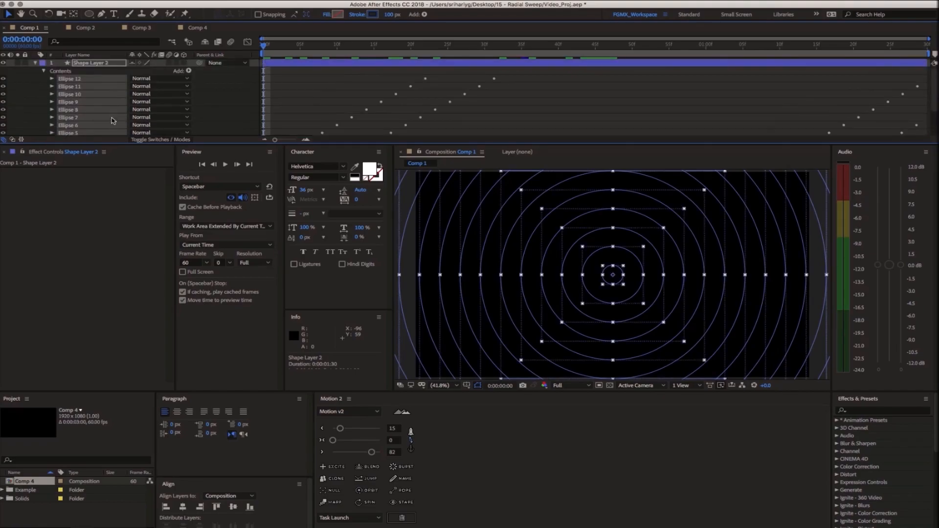
scroll(105, 109, down, 4)
scroll(83, 88, up, 4)
scroll(76, 112, down, 5)
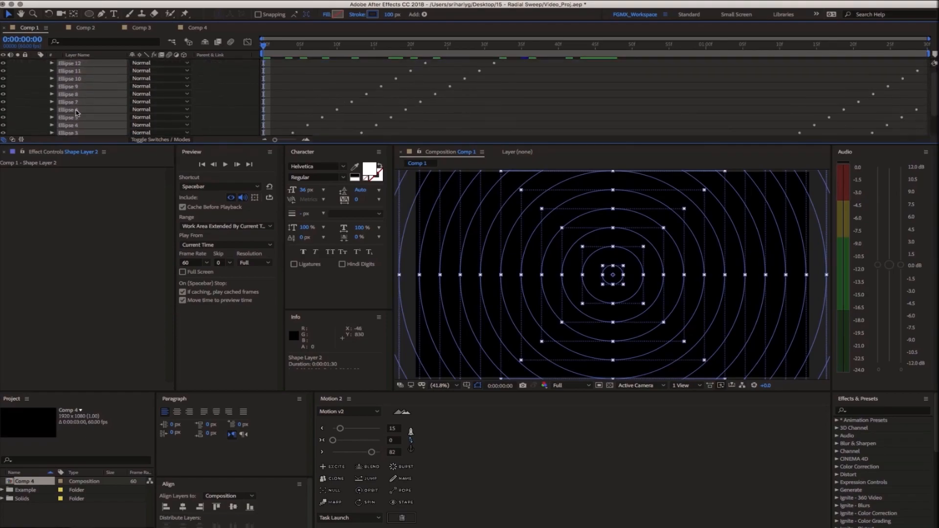
scroll(82, 110, up, 5)
scroll(74, 88, down, 5)
scroll(84, 89, up, 5)
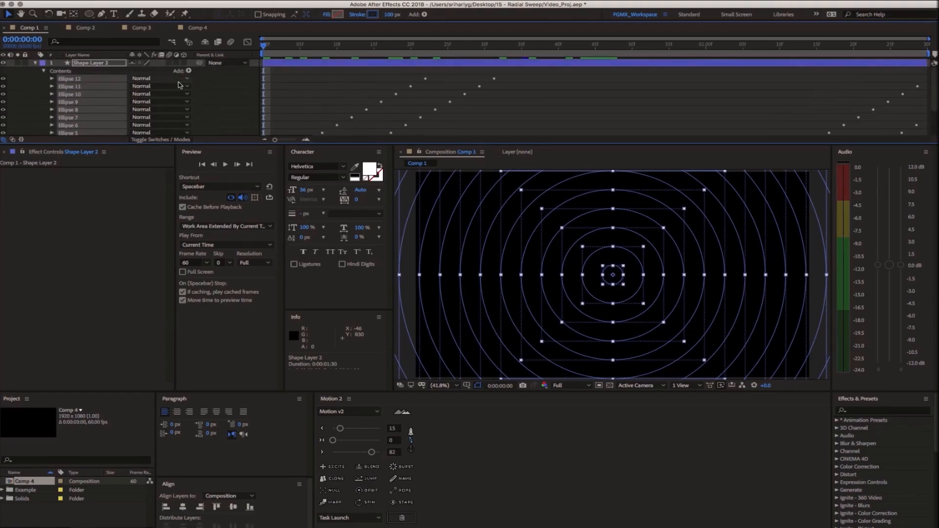
scroll(61, 92, down, 3)
scroll(64, 98, down, 1)
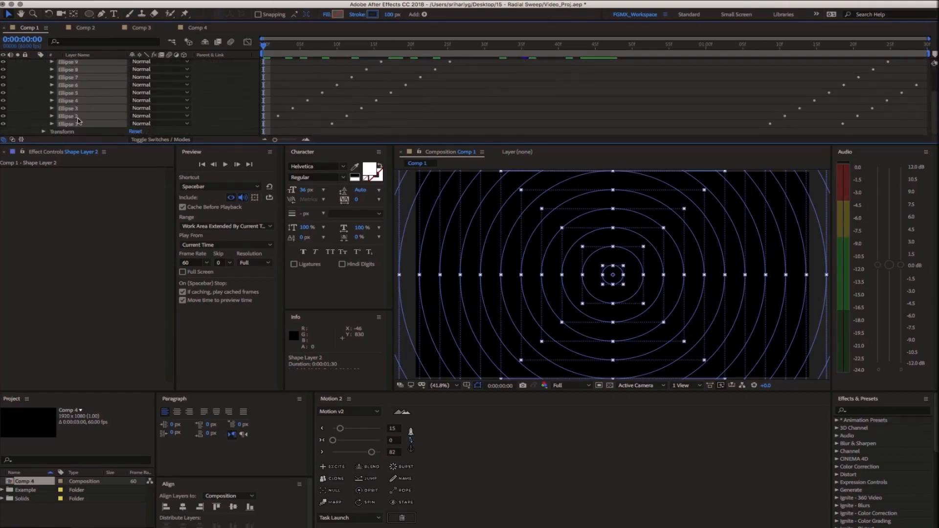
scroll(77, 97, up, 5)
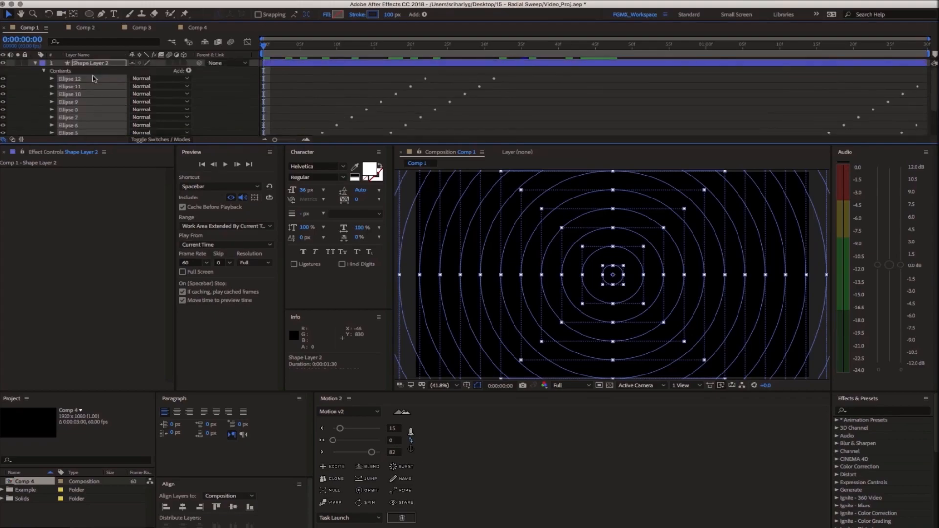
Save the selected ellipse groups as an animation preset named Radial_Wipe in the User Presets folder, replacing the existing file
right_click(77, 82)
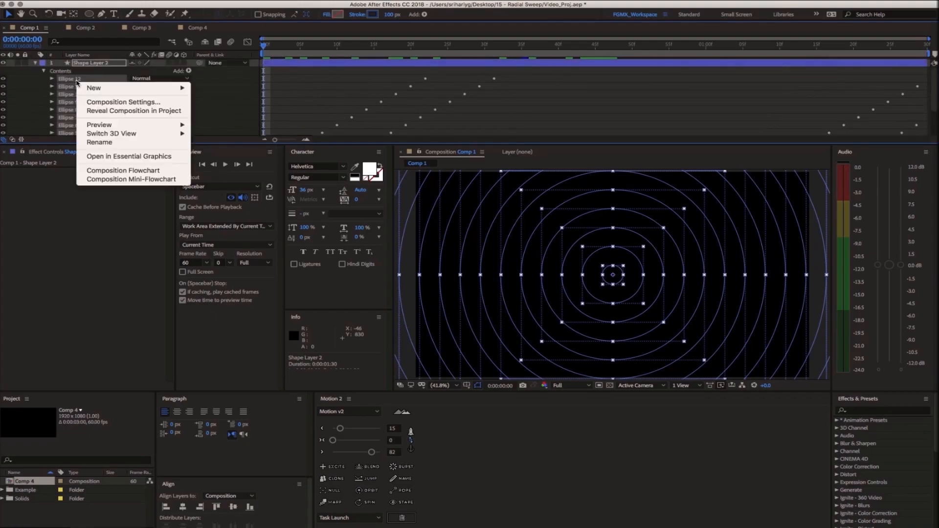
key(Escape)
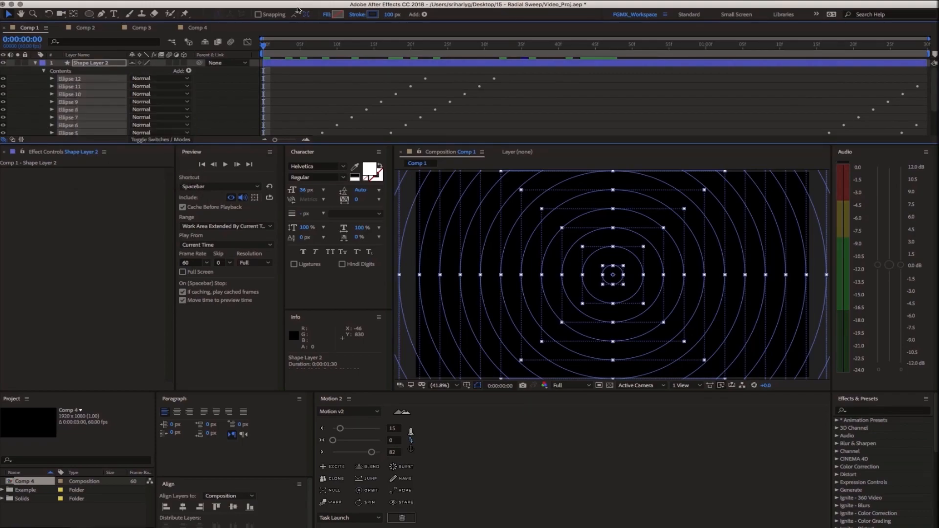
click(247, 0)
click(250, 6)
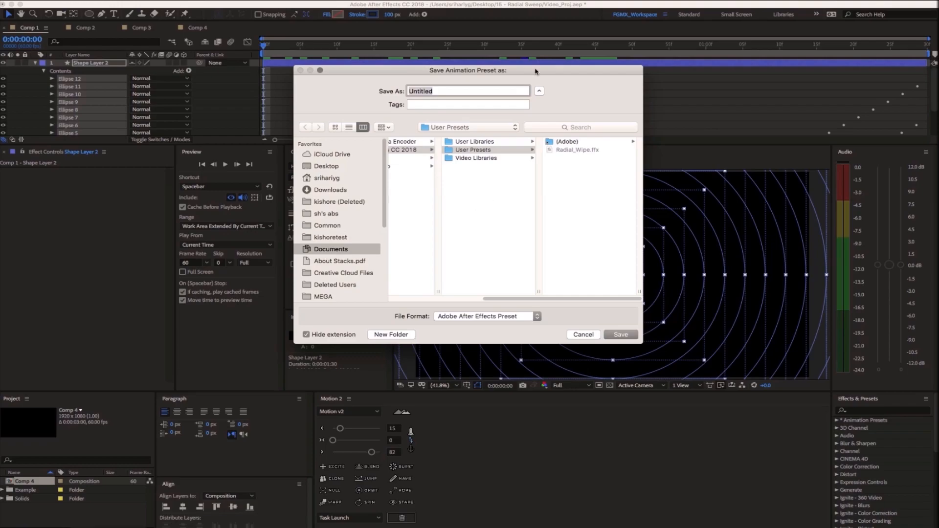
click(578, 152)
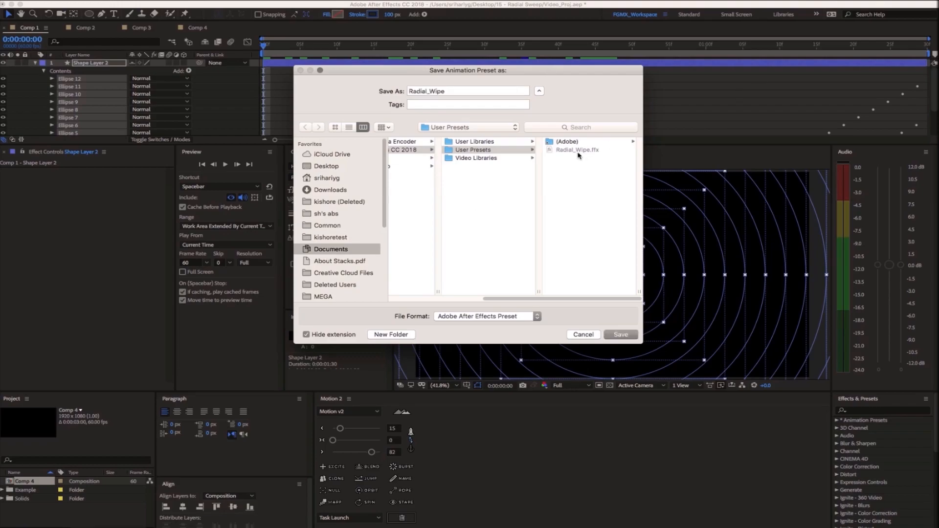
click(622, 335)
click(538, 131)
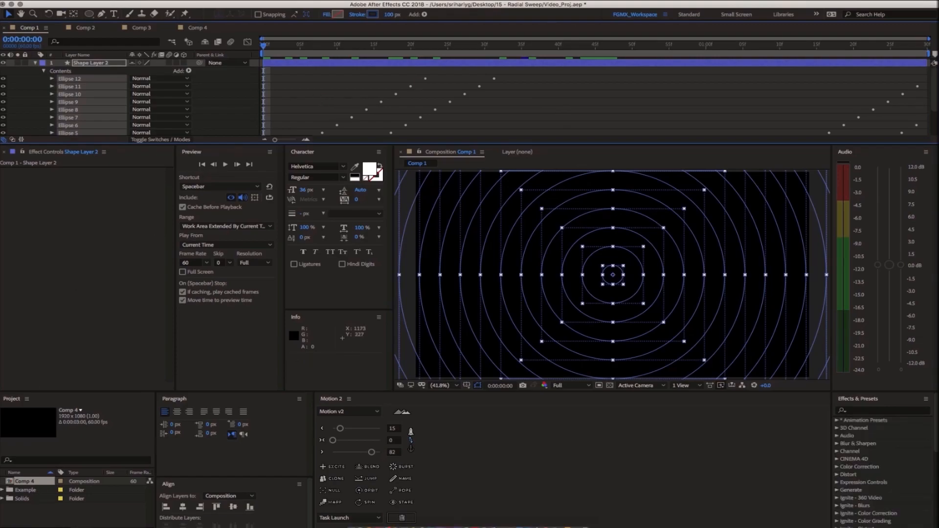
Deselect everything and create a new 1920 × 1080 composition at 60 frames per second with a duration of 0:00:03:00
key(super+shift+a)
key(super+n)
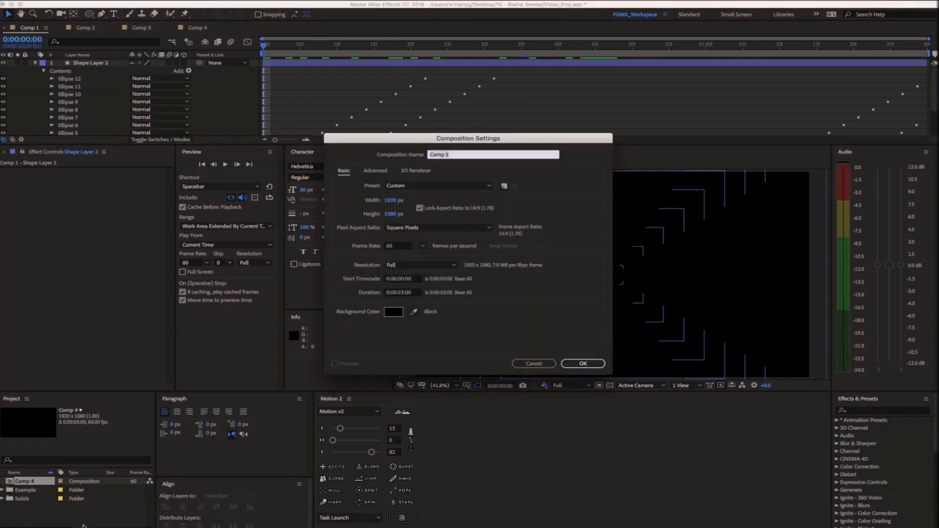
key(Return)
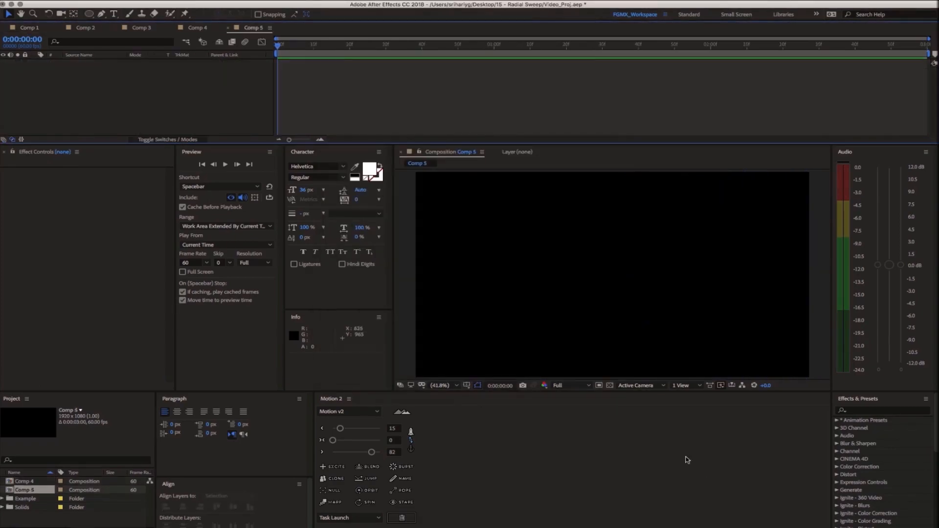
Apply the Radial_Wipe user preset to the empty composition and scrub through the resulting sweep
click(837, 420)
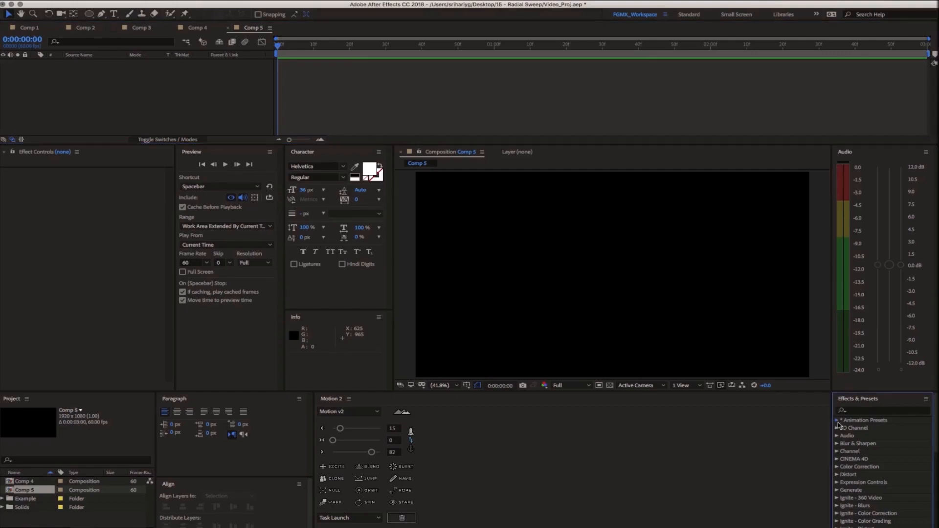
click(845, 436)
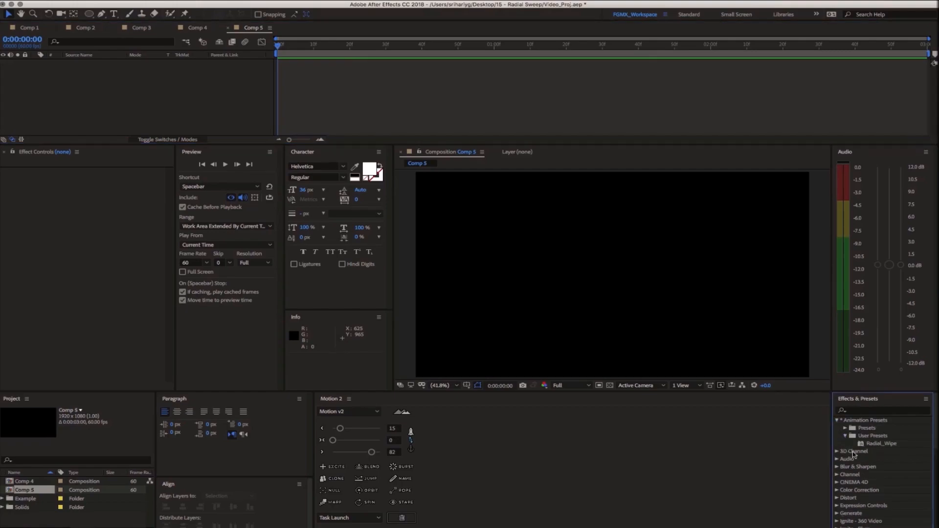
double_click(884, 444)
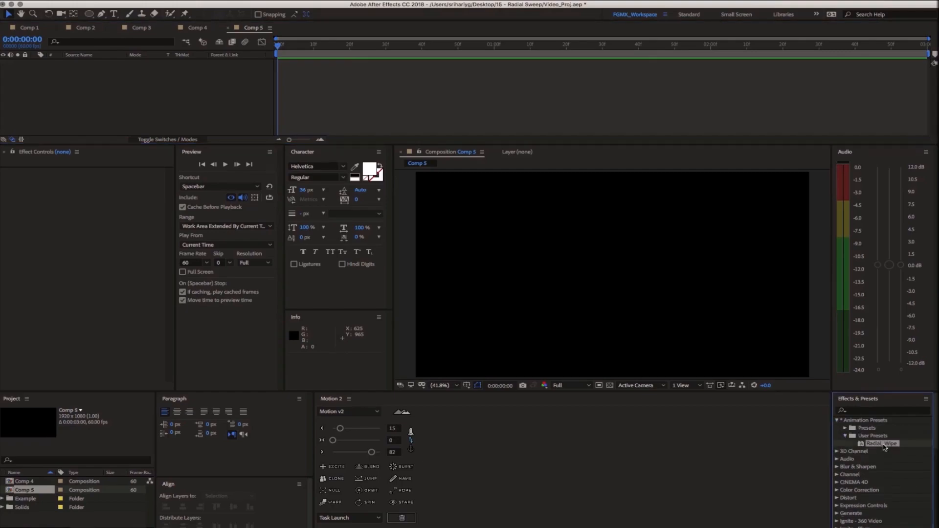
click(173, 93)
key(space)
drag(435, 51, 465, 50)
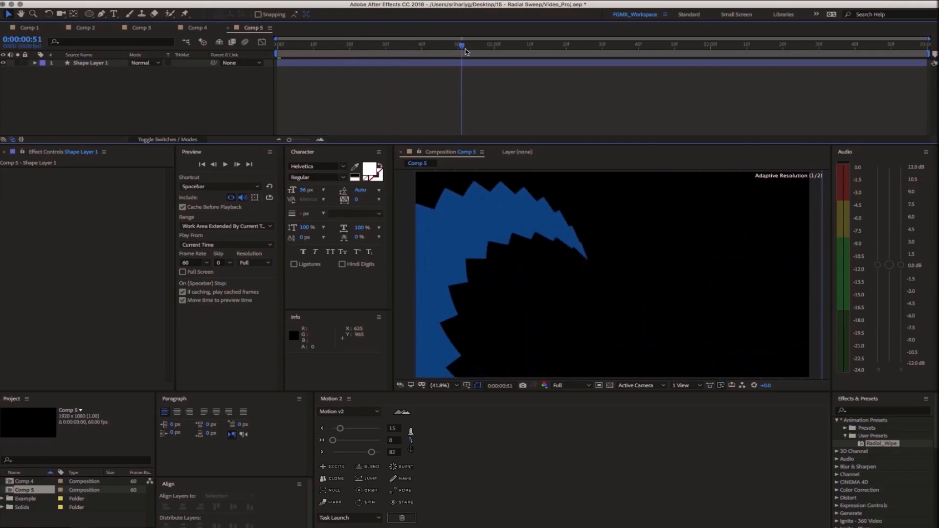
Center the anchor point of Shape Layer 1, align the layer to the composition's center, and check the sweep
click(469, 63)
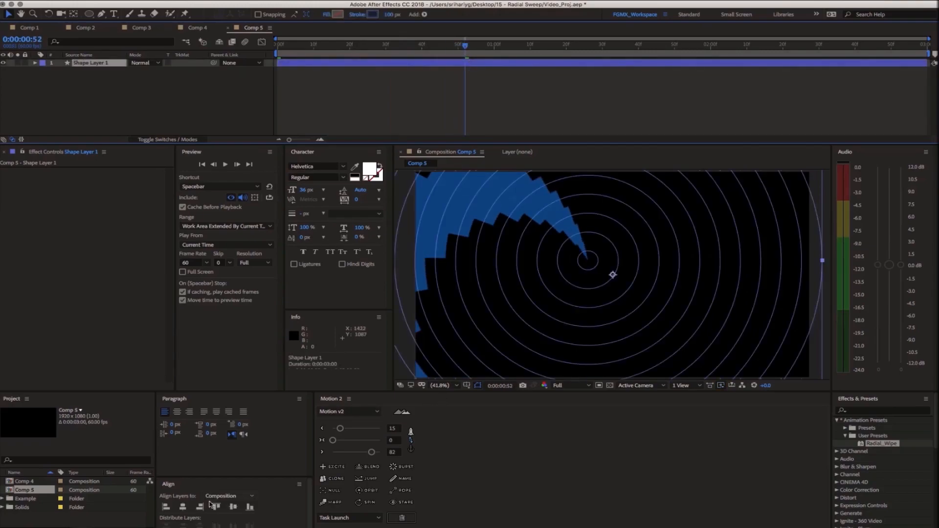
click(413, 448)
click(385, 441)
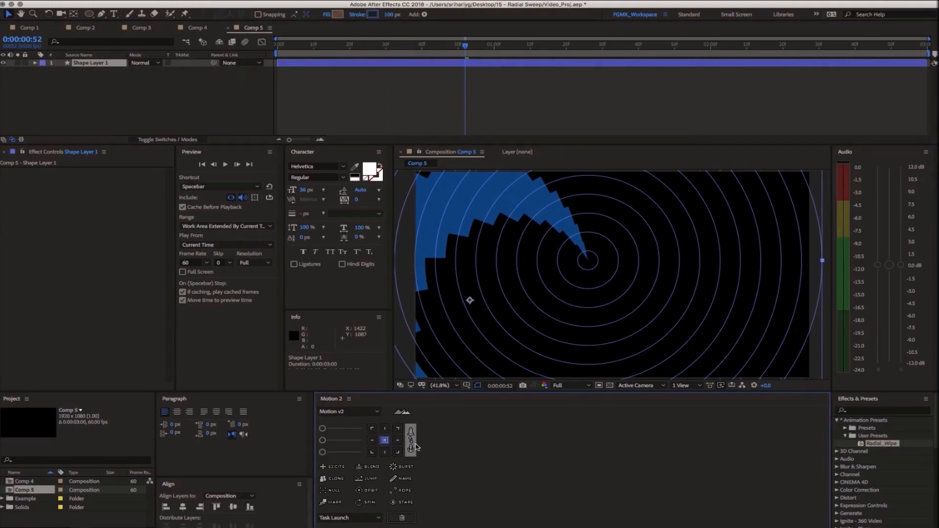
click(232, 506)
click(232, 507)
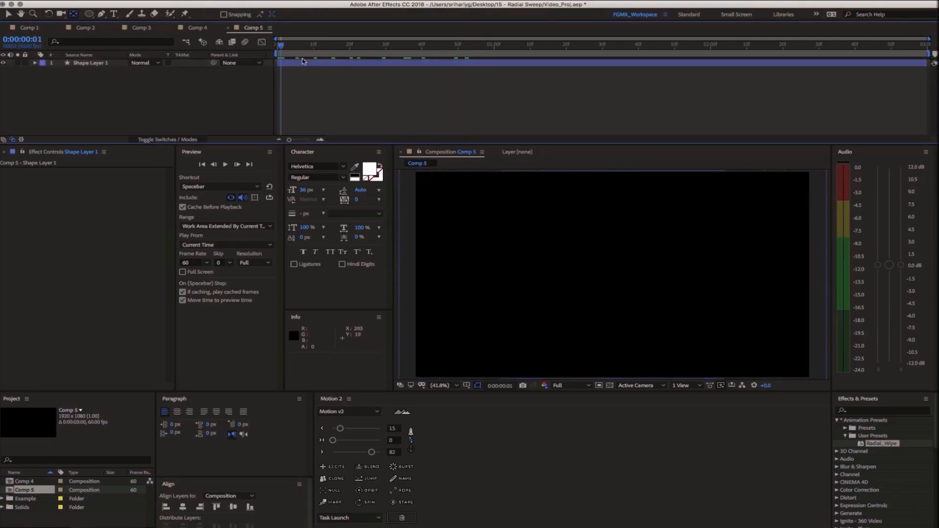
drag(279, 46, 769, 79)
key(space)
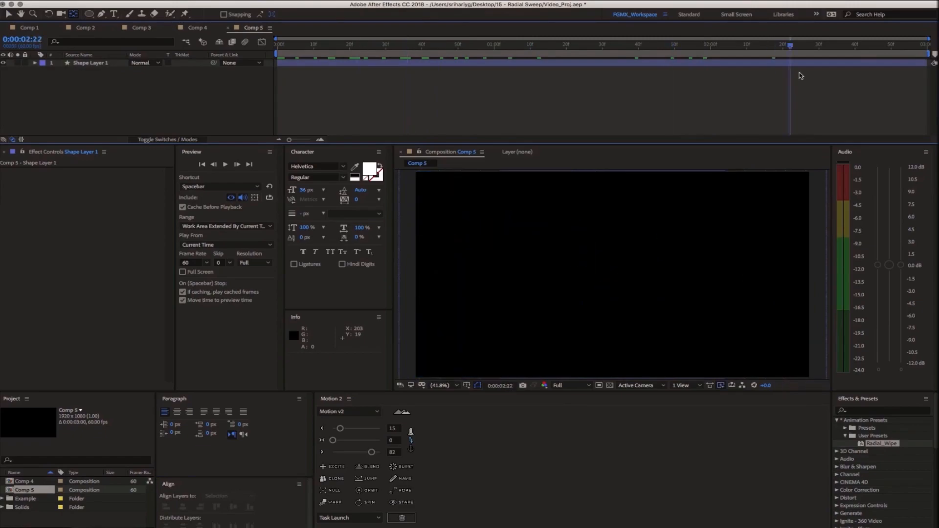